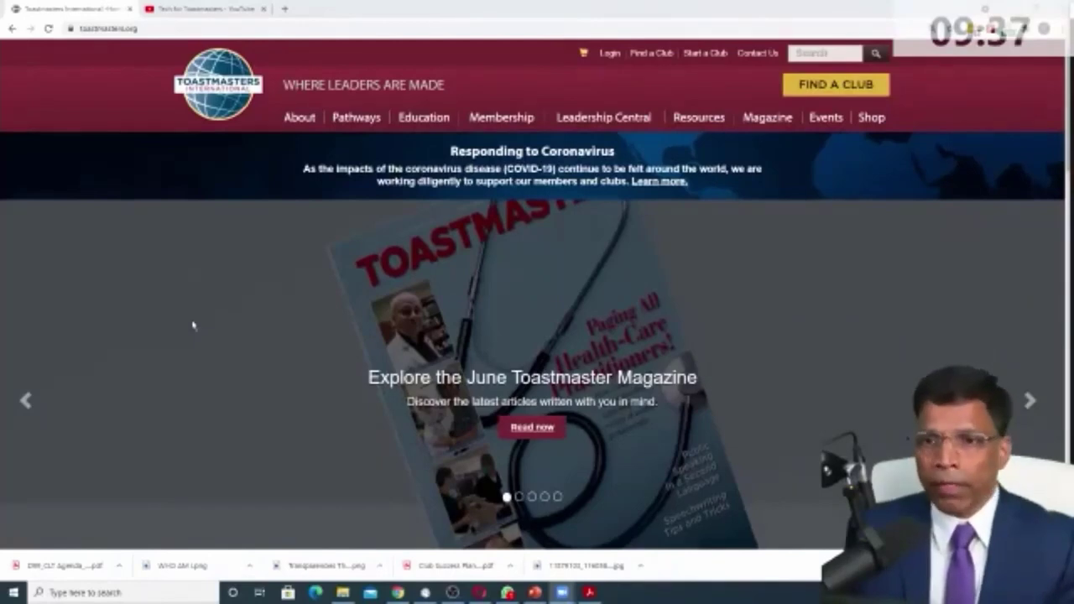
# Step: Sign in to the member account with the saved credentials and open the My Toastmasters profile
pyautogui.click(611, 54)
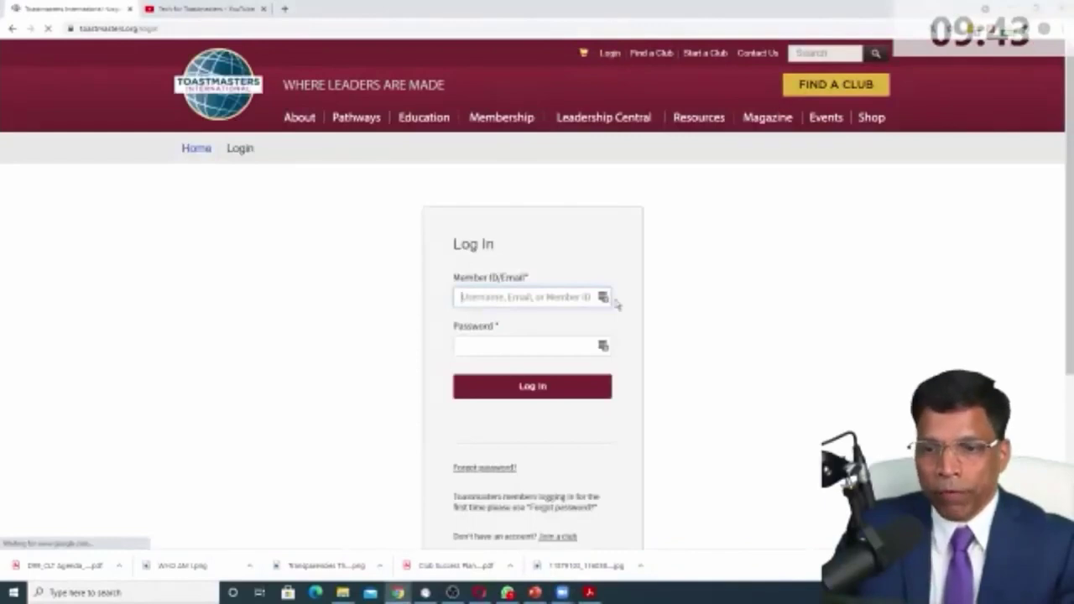
pyautogui.click(604, 298)
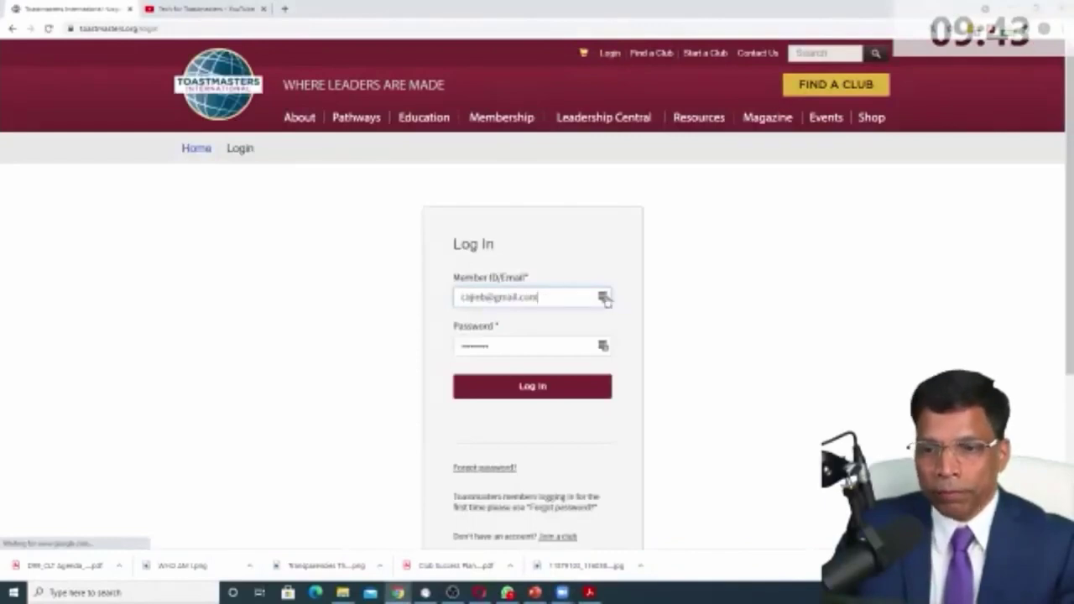
pyautogui.press('Return')
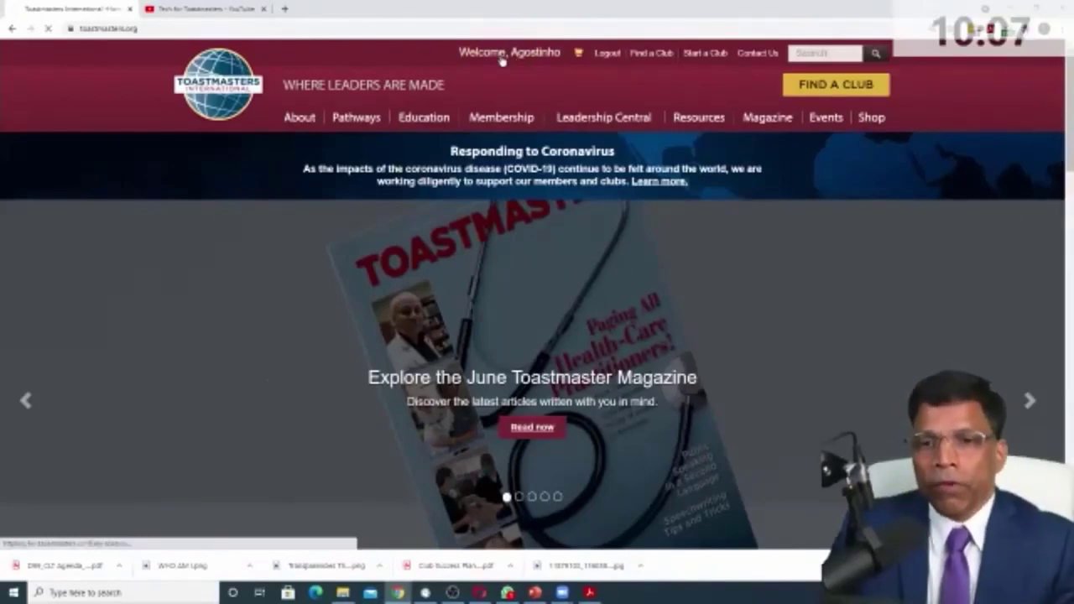
pyautogui.click(508, 56)
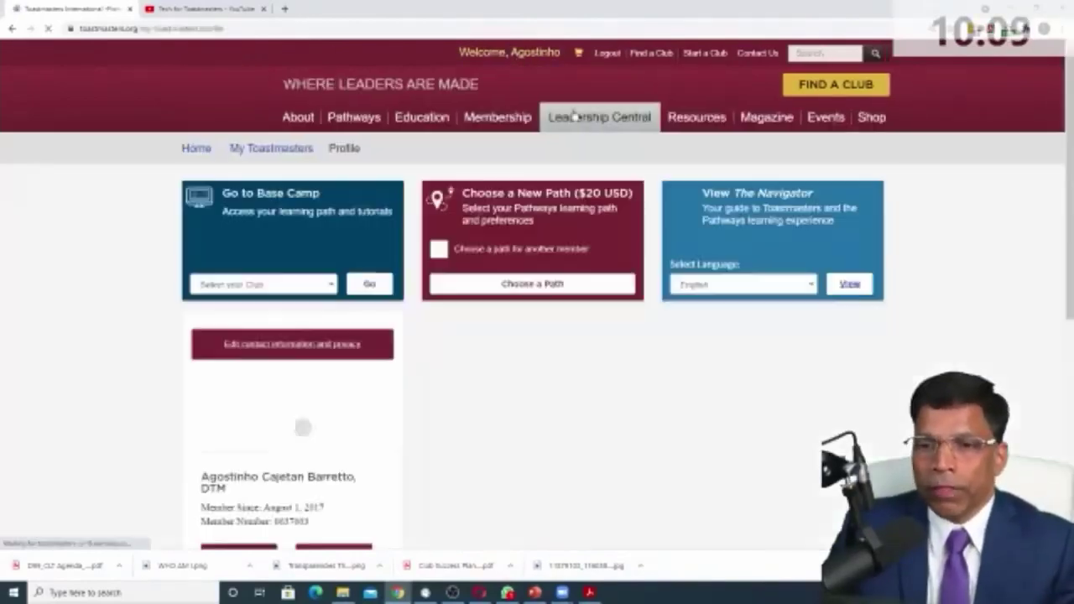
pyautogui.moveTo(600, 117)
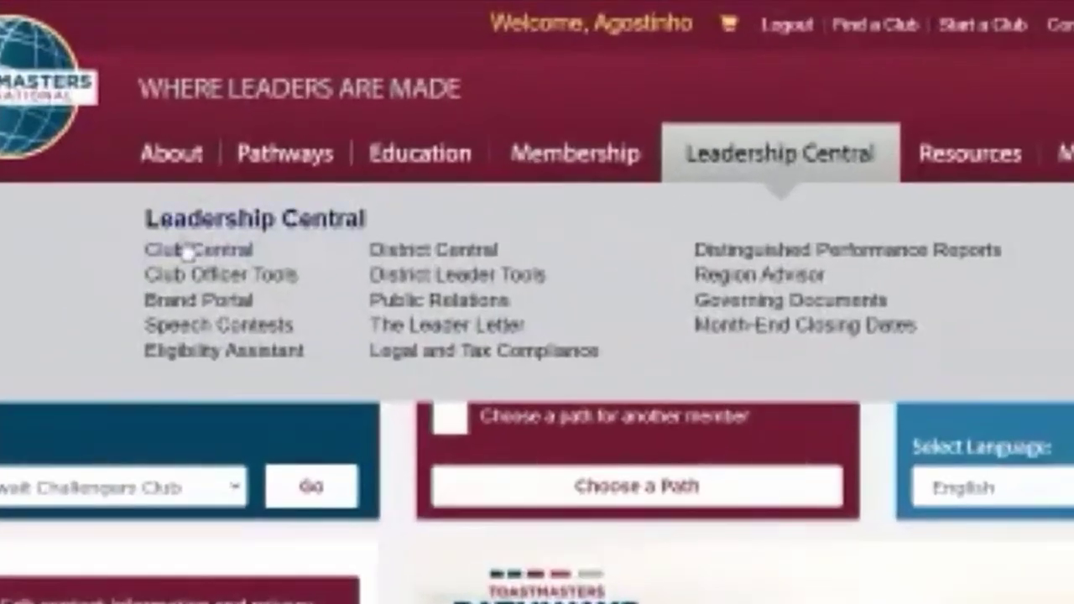
# Step: Open Club Central for Trainers Toastmasters Club and scroll down to its Club Administration section
pyautogui.click(190, 250)
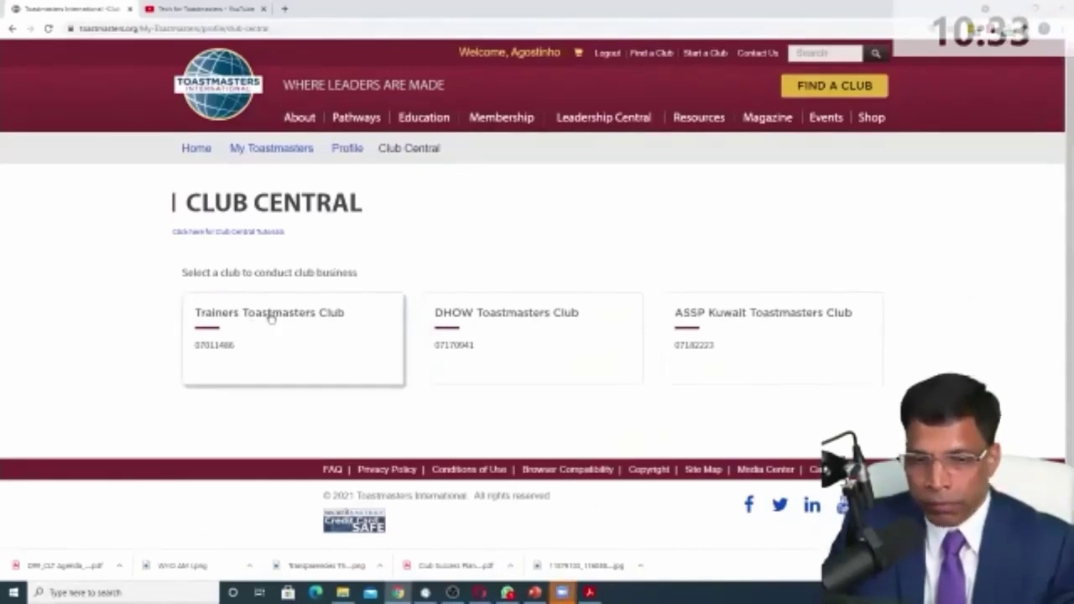
pyautogui.click(270, 318)
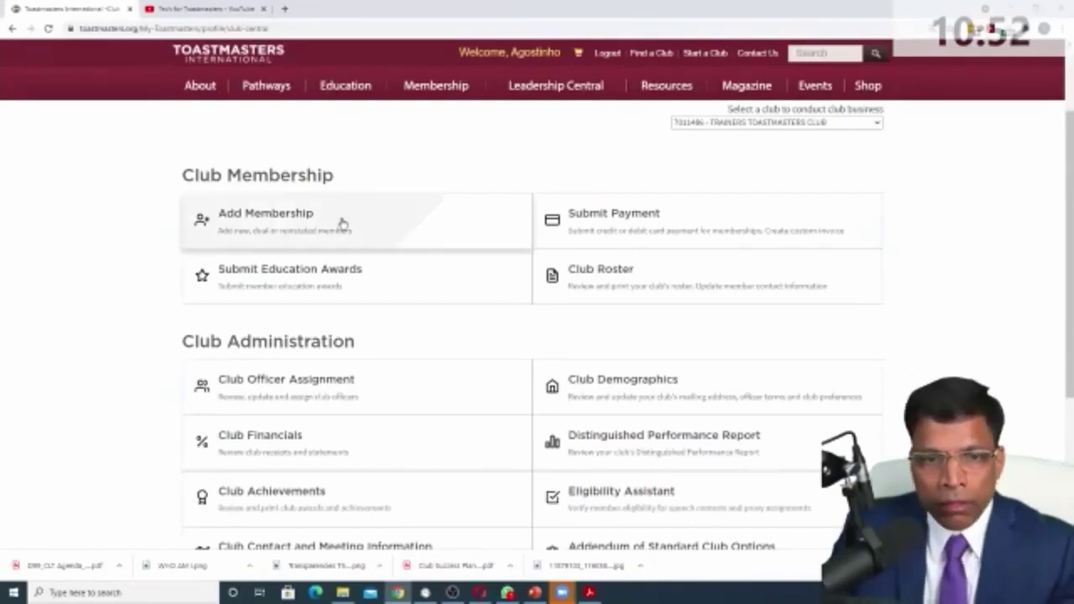
pyautogui.scroll(-2, 311, 223)
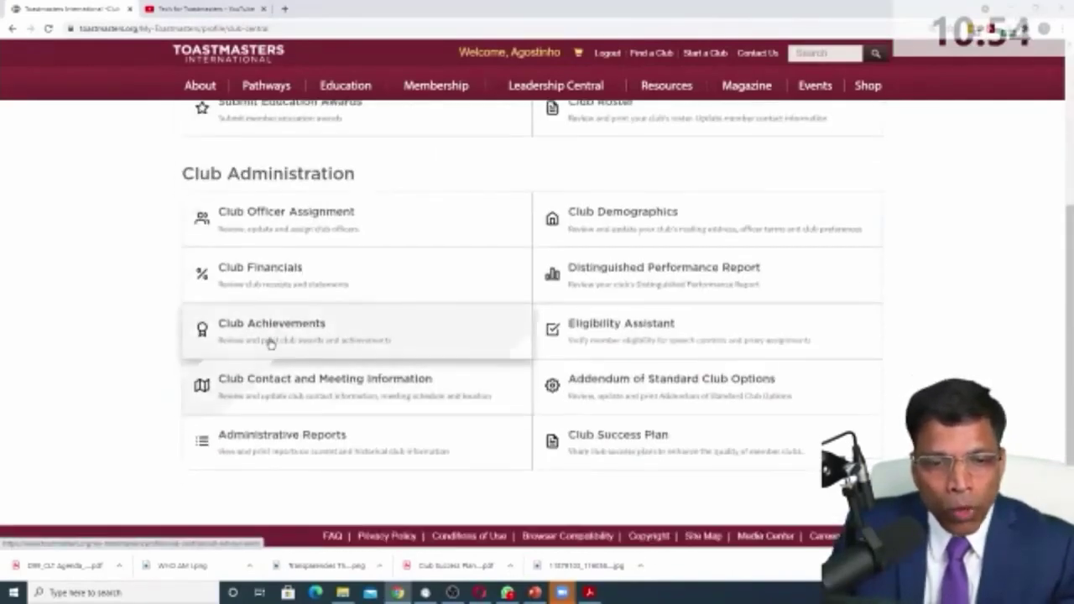
# Step: Open Club Contact and Meeting Information and inspect the club's contact email and meeting location
pyautogui.click(284, 384)
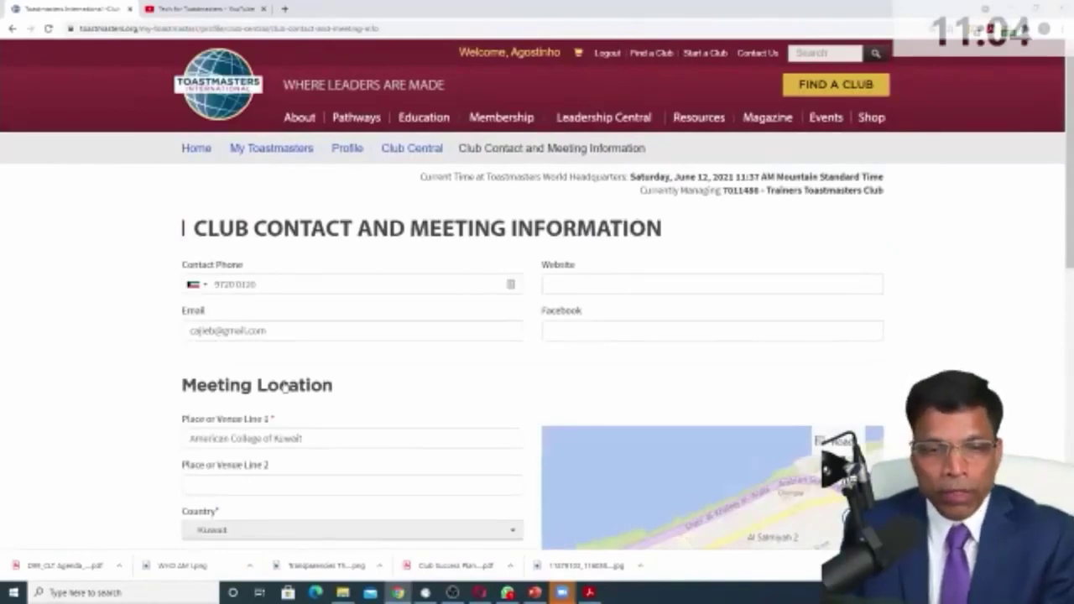
pyautogui.click(280, 330)
pyautogui.moveTo(280, 330); pyautogui.dragTo(107, 336)
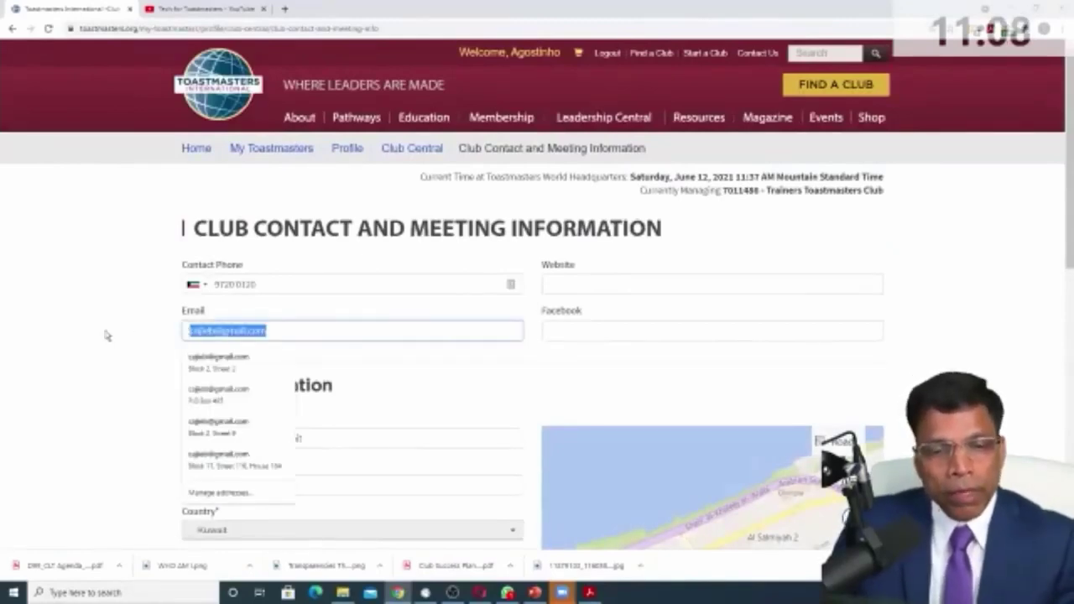
pyautogui.click(106, 336)
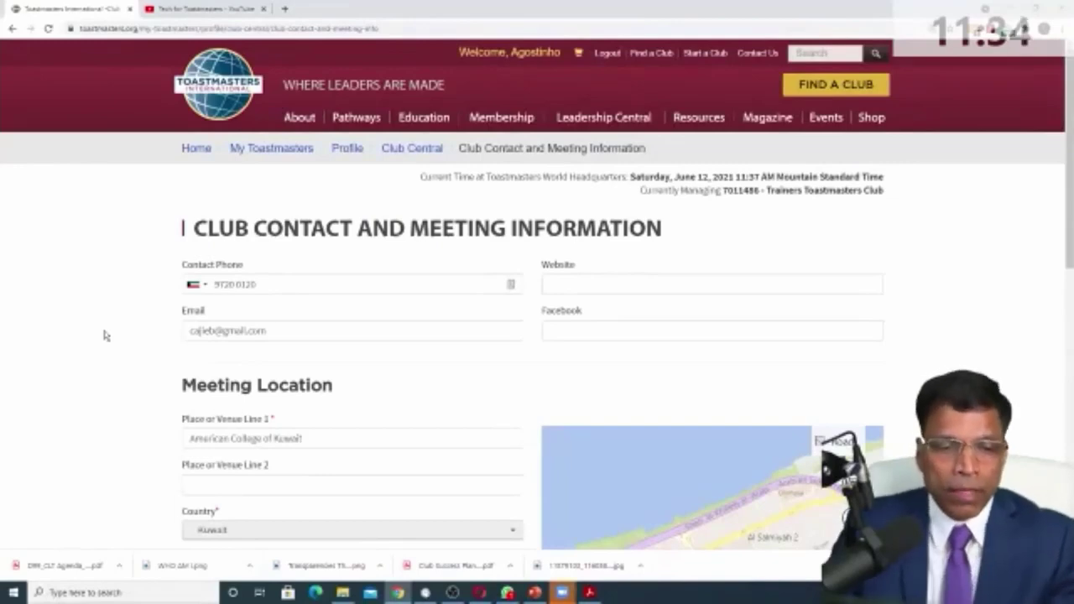
pyautogui.click(267, 331)
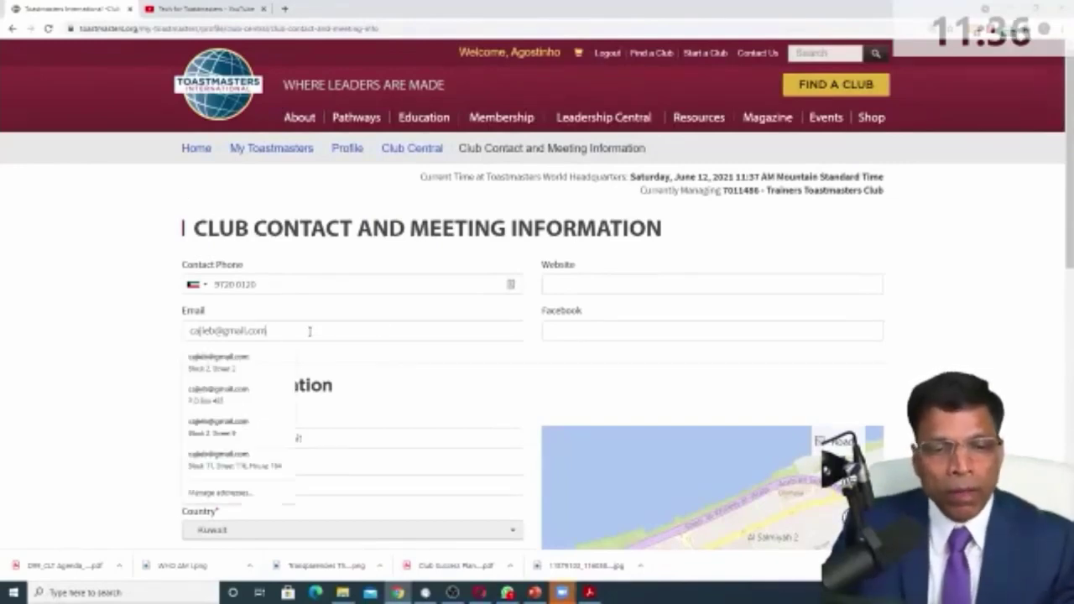
pyautogui.moveTo(266, 331); pyautogui.dragTo(164, 334)
pyautogui.click(99, 331)
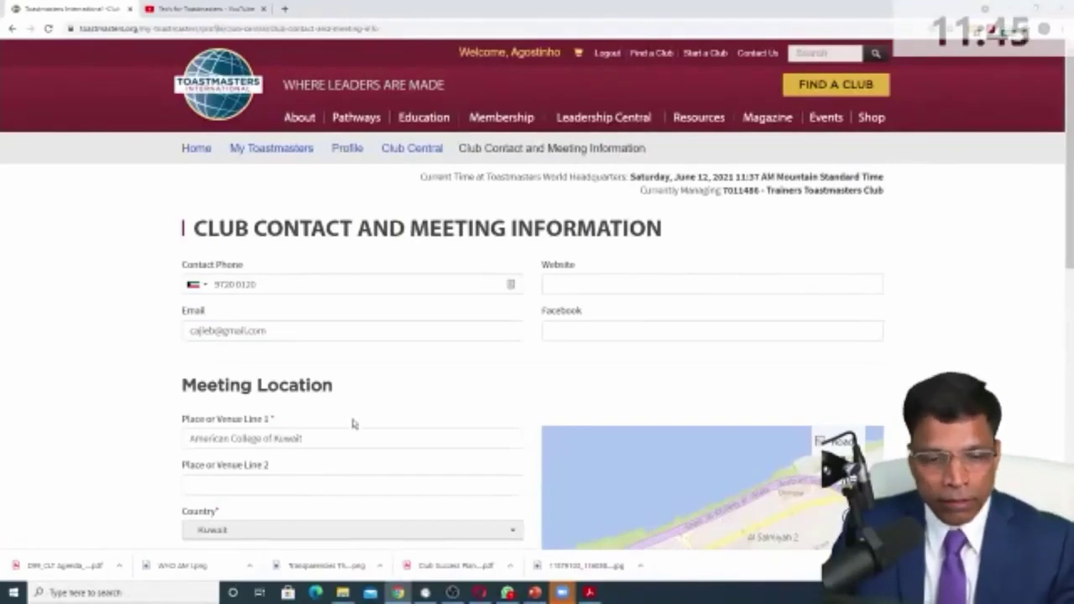
pyautogui.scroll(-2, 354, 419)
pyautogui.scroll(2, 354, 420)
# Step: Open the Club Roster from Club Central and review each member's Pathways Enrolled status
pyautogui.click(409, 150)
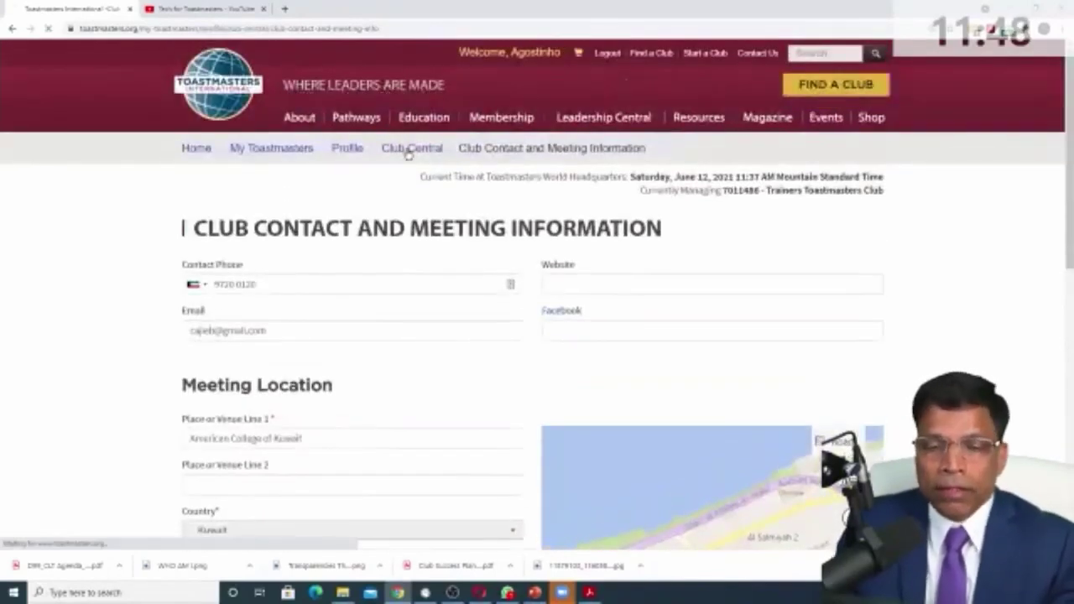
pyautogui.scroll(-2, 408, 163)
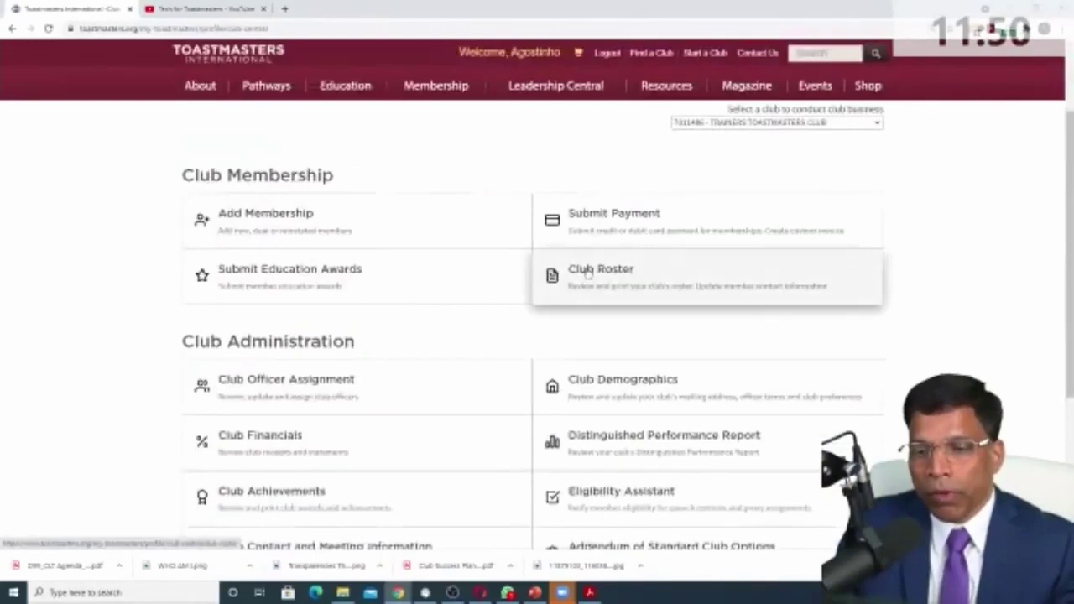
pyautogui.click(609, 282)
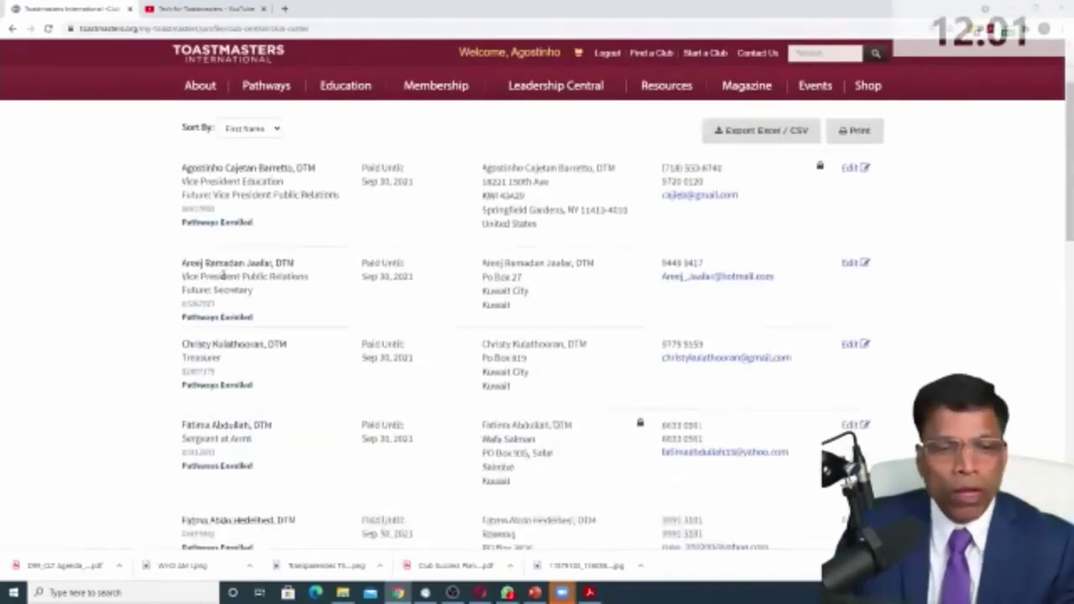
pyautogui.scroll(-6, 222, 275)
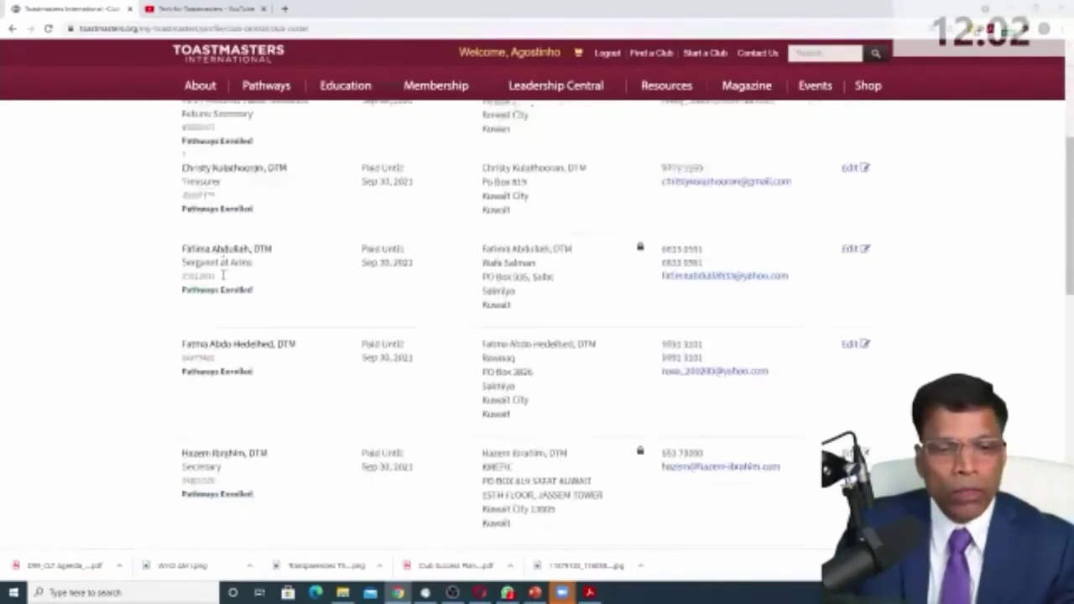
pyautogui.scroll(3, 223, 274)
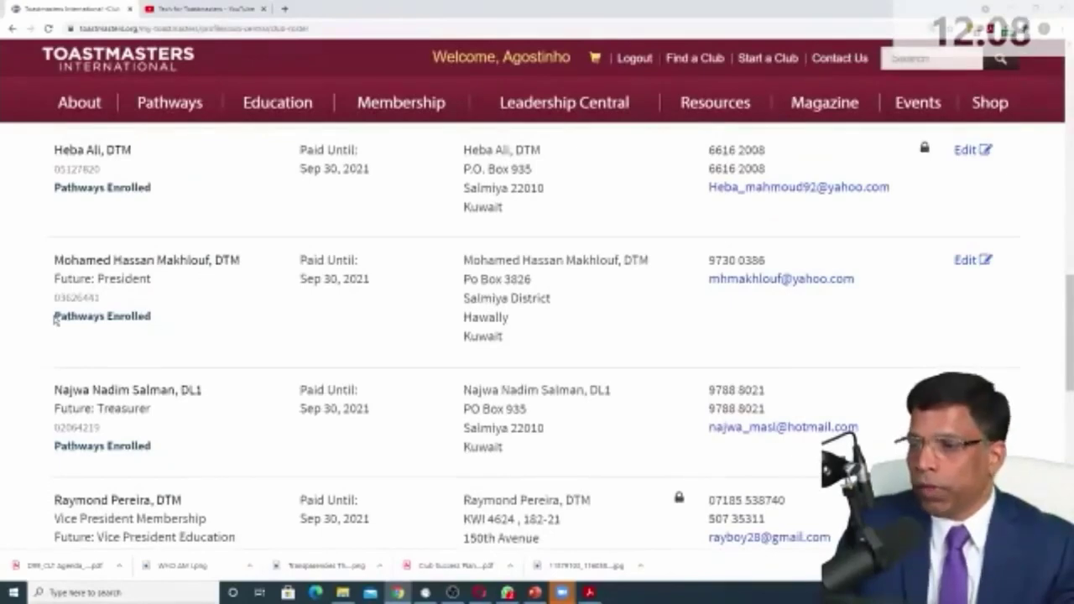
pyautogui.moveTo(55, 316); pyautogui.dragTo(158, 322)
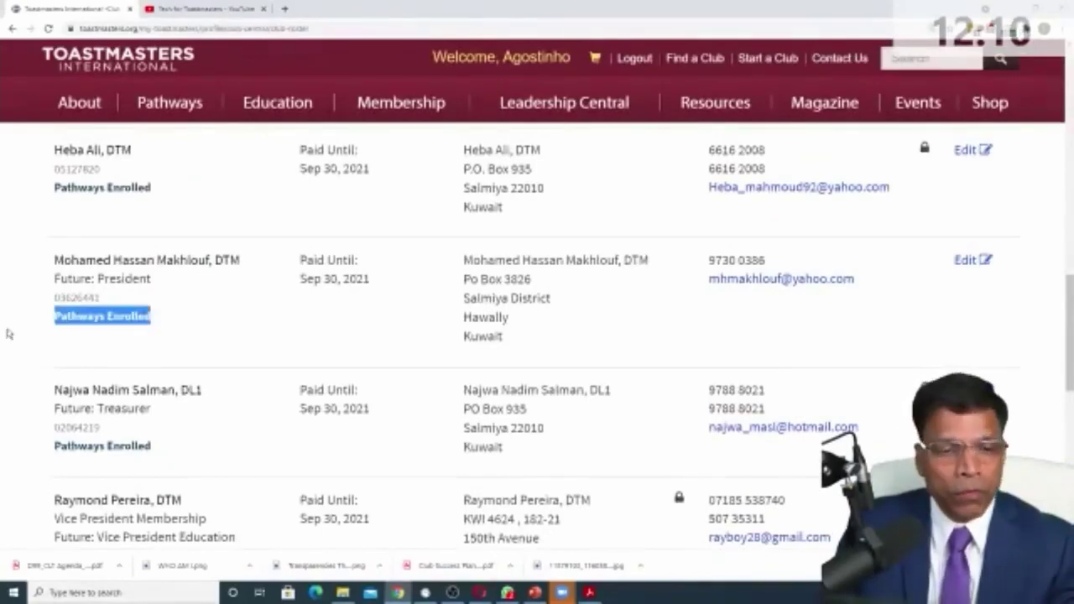
pyautogui.scroll(-2, 180, 331)
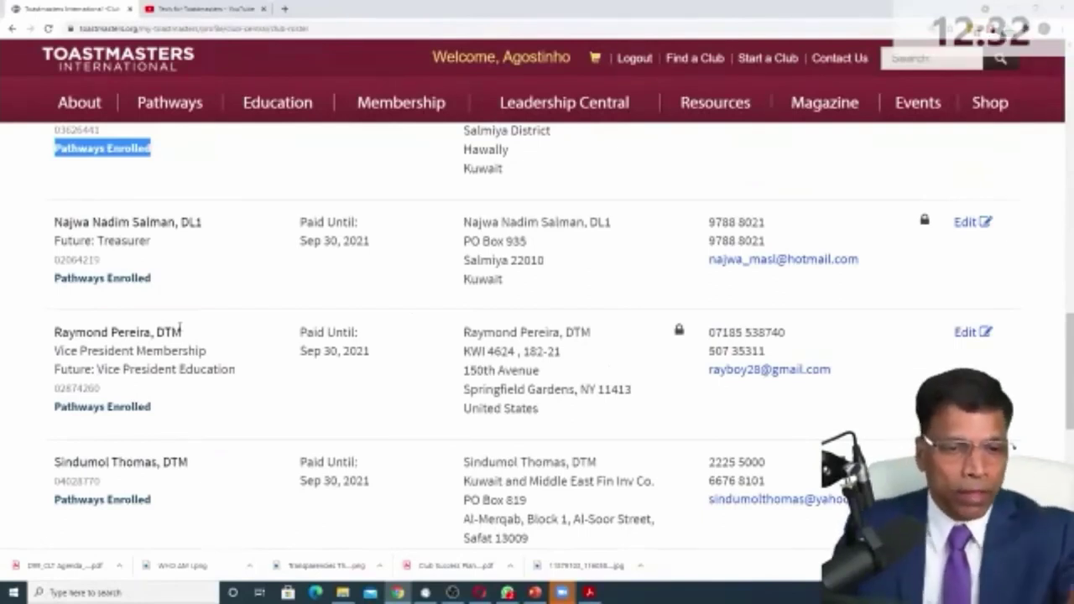
pyautogui.scroll(-5, 181, 332)
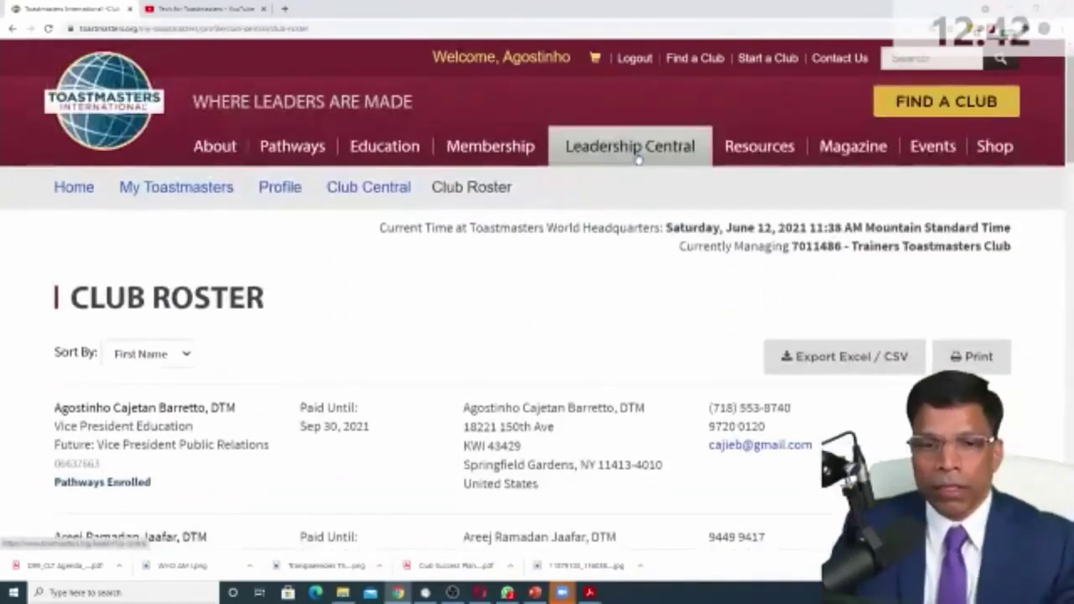
pyautogui.moveTo(635, 153)
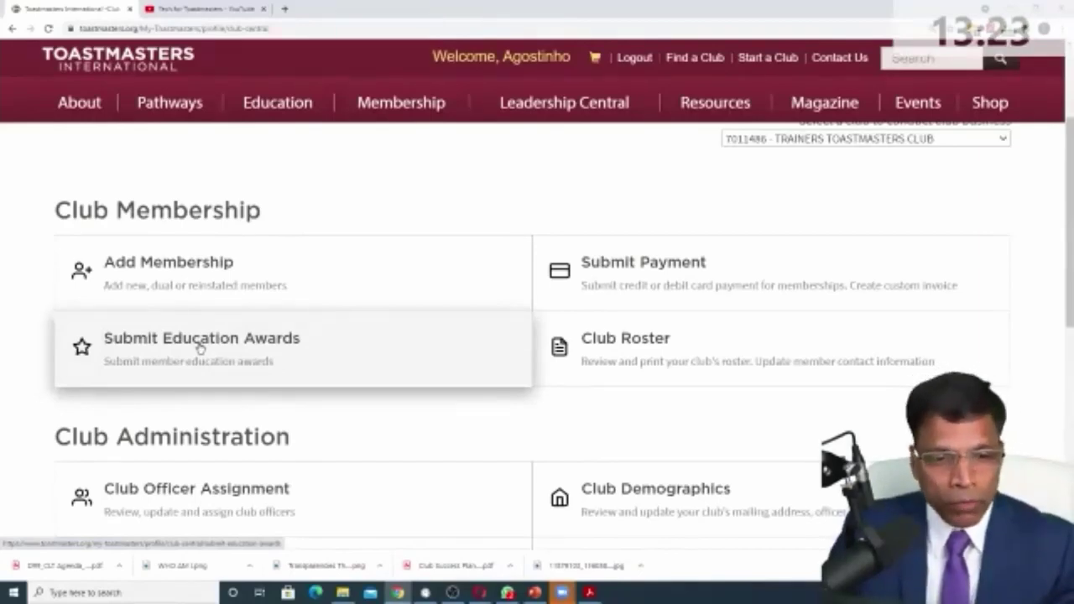
# Step: On Submit Education Awards, select a club member and the Online Dynamic Leadership, Level 5 award
pyautogui.click(199, 349)
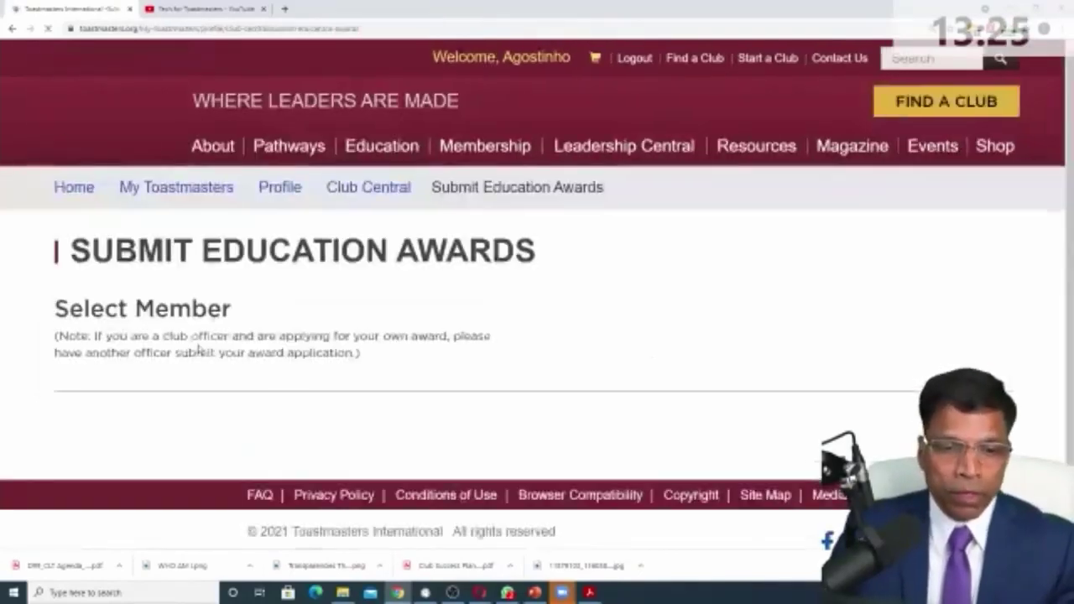
pyautogui.scroll(-1, 303, 346)
pyautogui.click(263, 311)
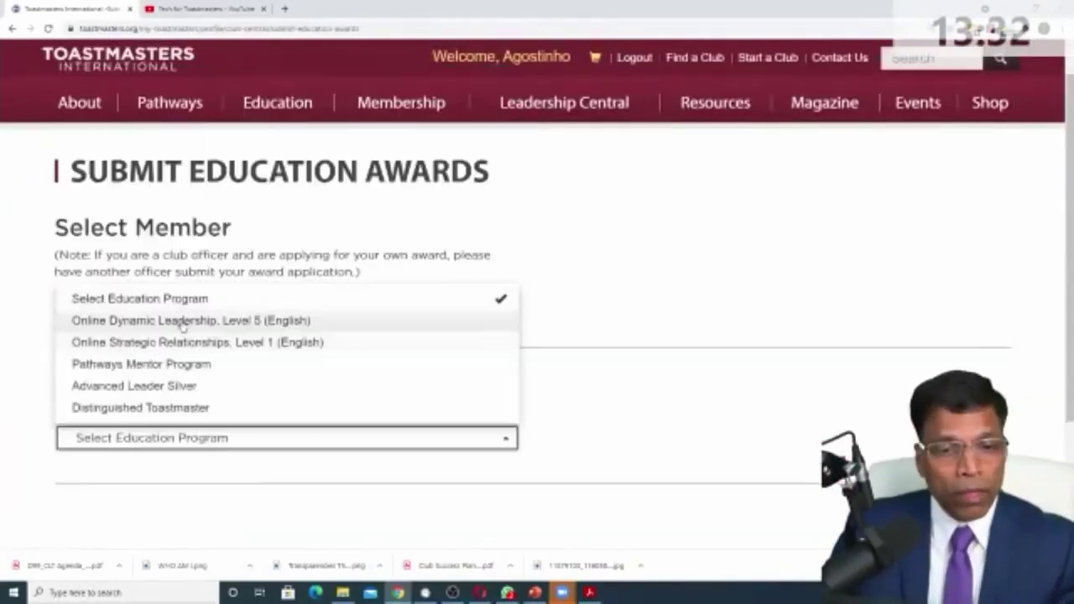
pyautogui.click(179, 319)
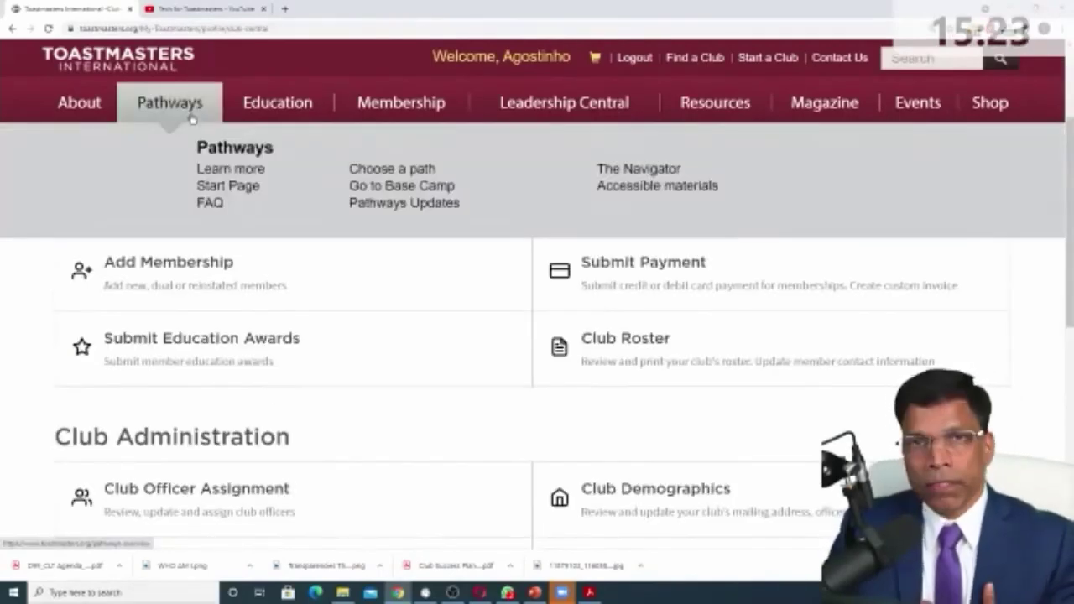
# Step: Go to Base Camp and confirm switching the home club to Trainers Toastmasters Club
pyautogui.click(409, 191)
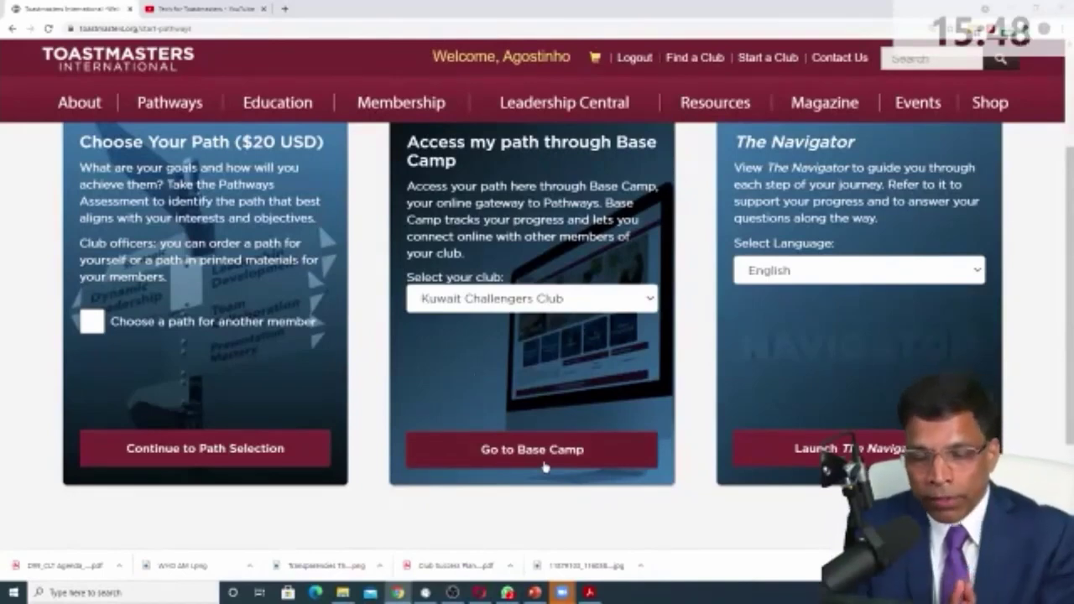
pyautogui.click(597, 302)
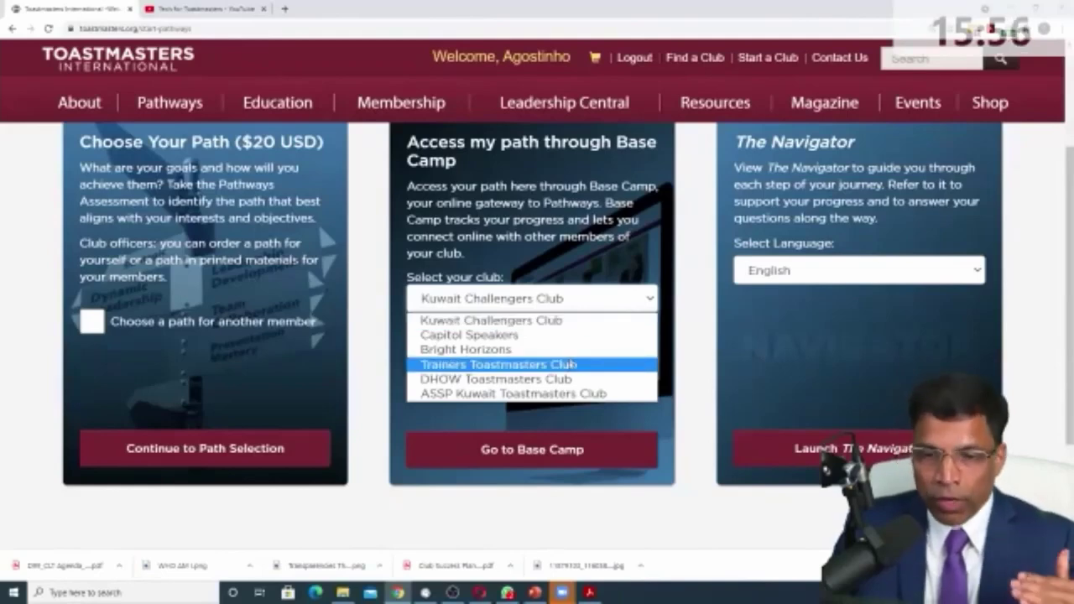
pyautogui.click(571, 365)
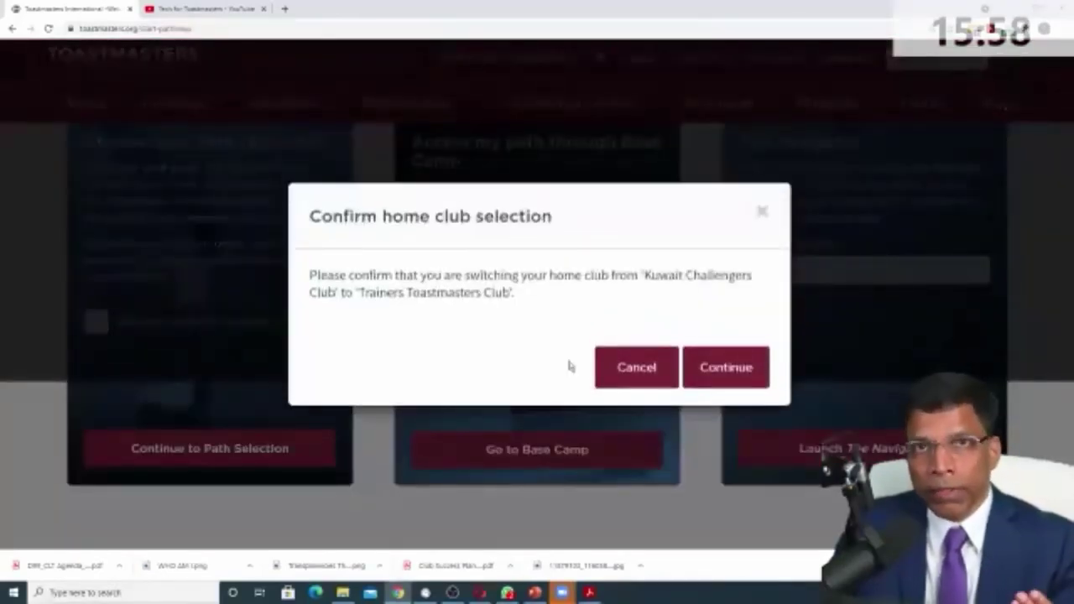
pyautogui.click(703, 372)
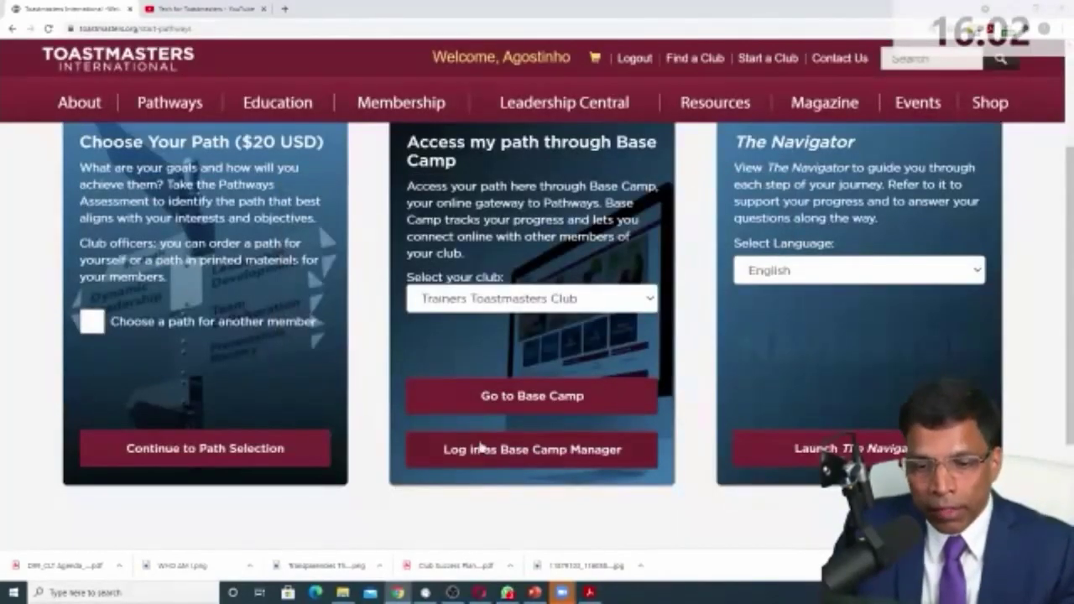
# Step: Log in as Base Camp Manager and view Pending Requests, showing 0 trainings awaiting approval
pyautogui.click(618, 463)
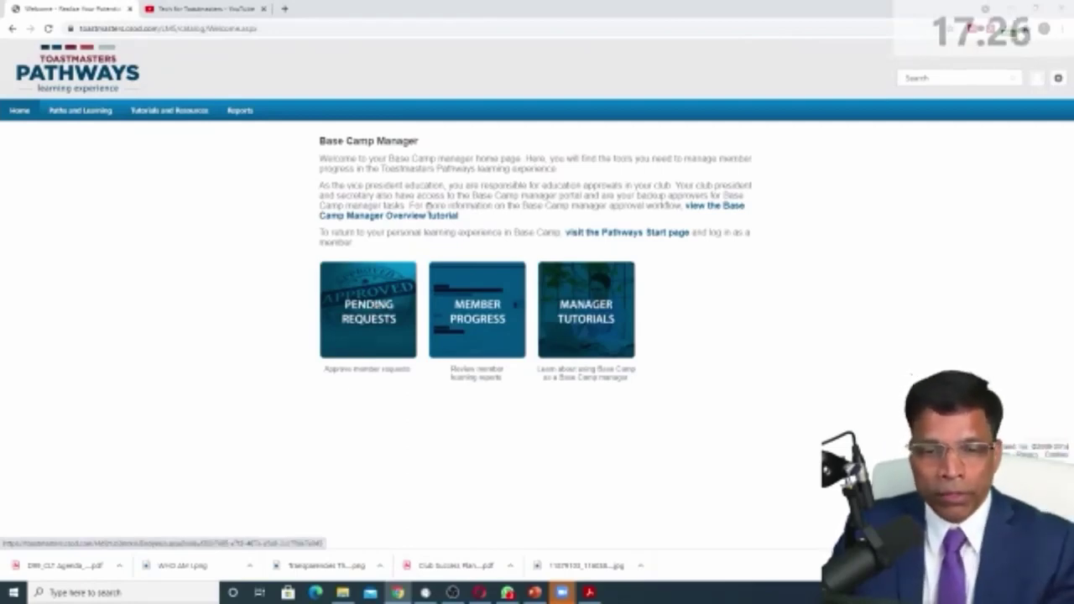
pyautogui.click(359, 322)
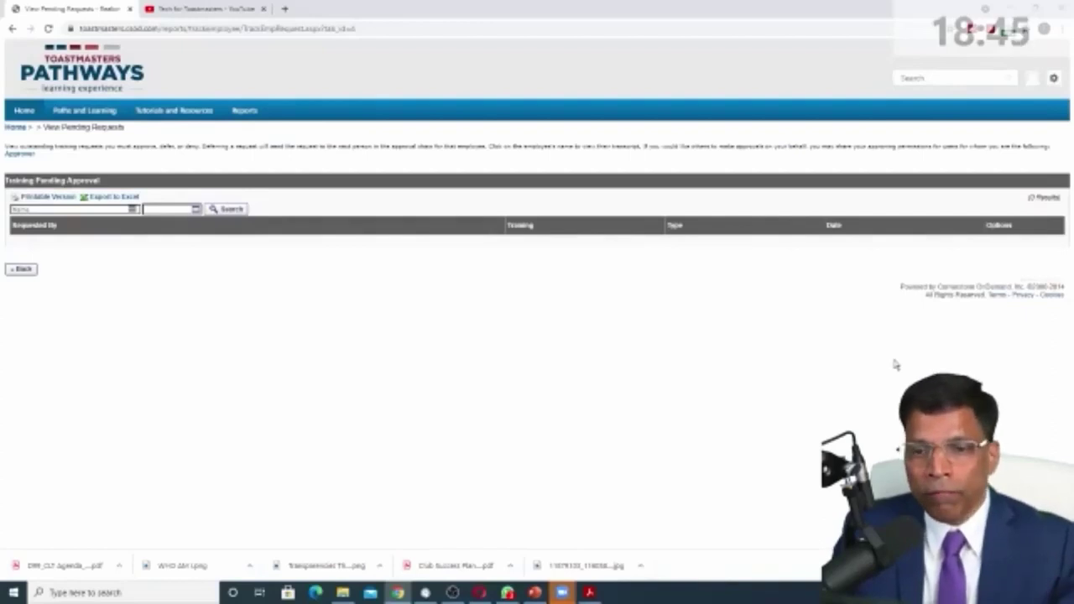
# Step: Go back from View Pending Requests to the Base Camp Manager home page
pyautogui.click(19, 268)
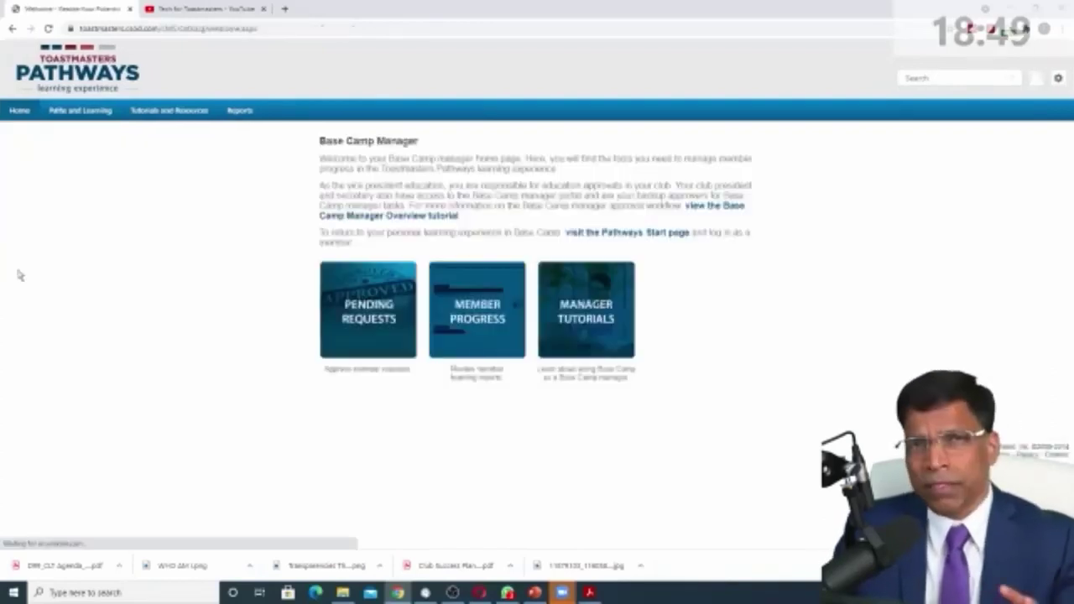
# Step: Open Member Progress to view the Individual Progress dashboard for Levels 1–4
pyautogui.click(497, 312)
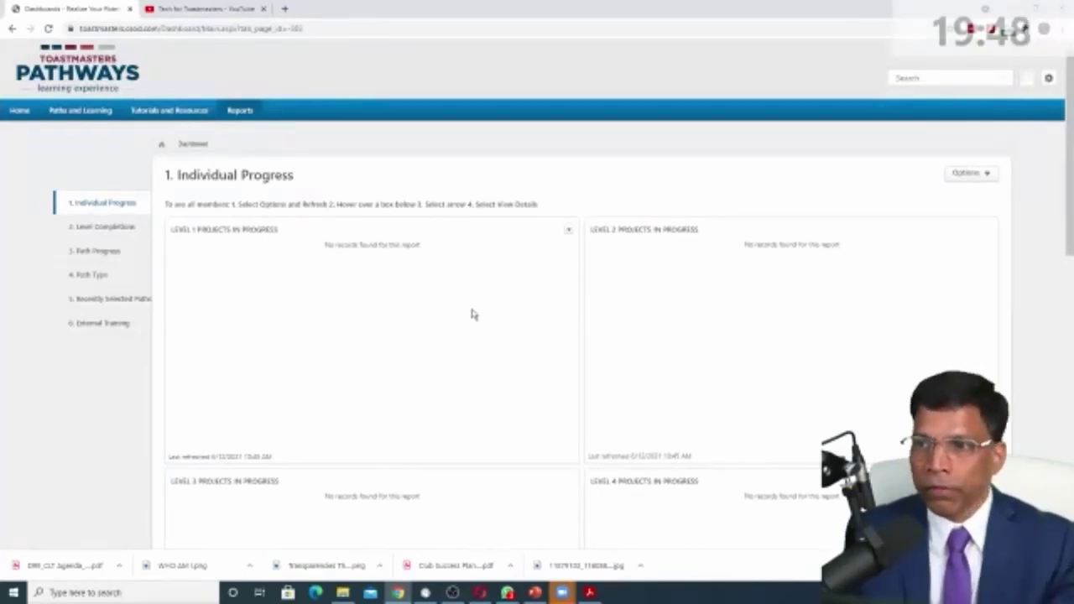
# Step: Open the Base Camp Profile and show the club's team members and their roles
pyautogui.click(1024, 87)
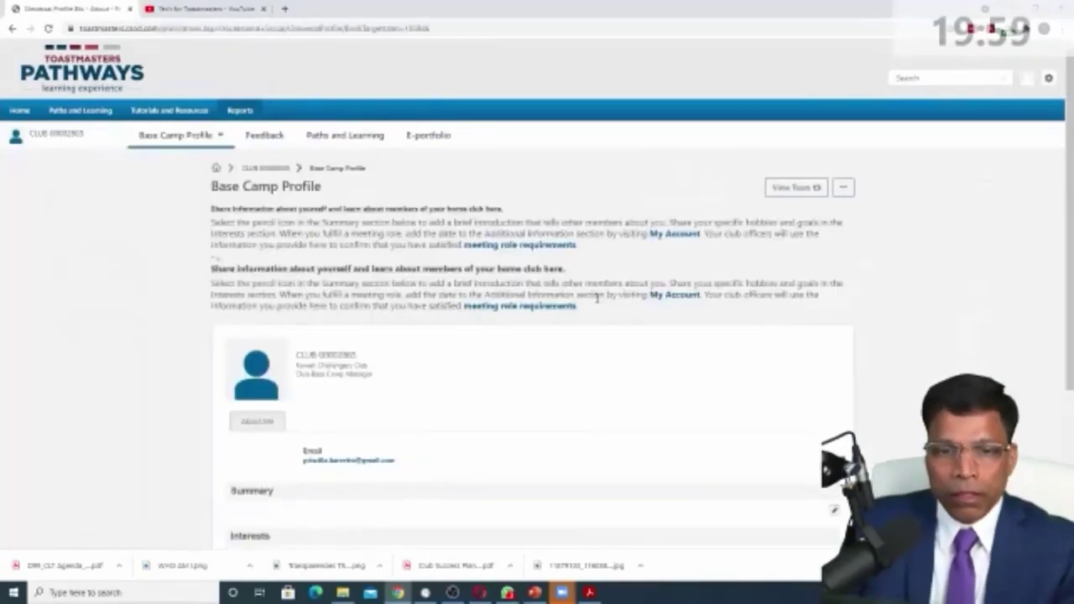
pyautogui.click(790, 191)
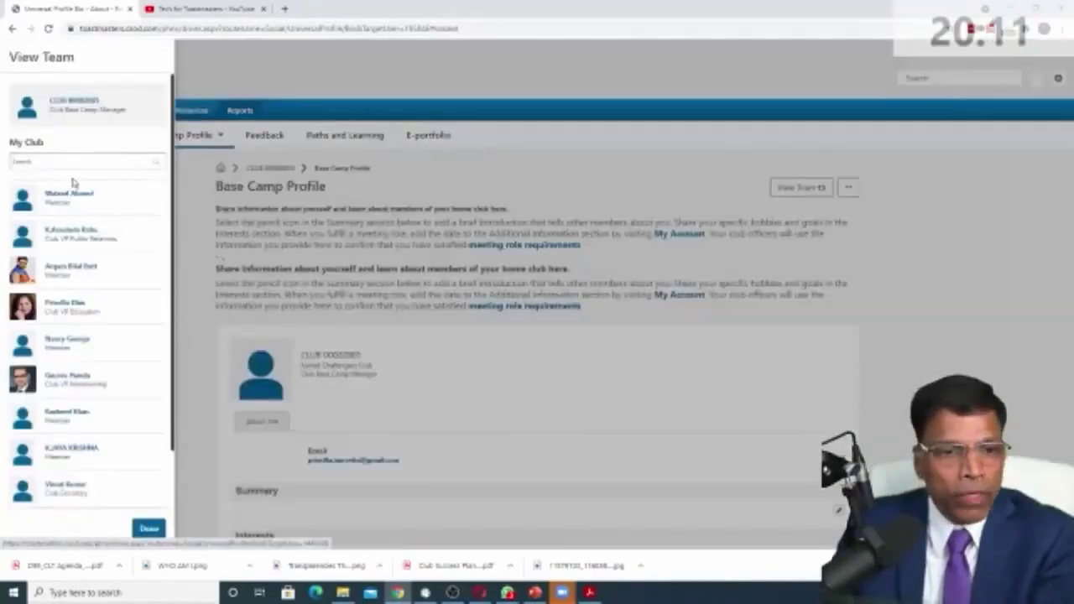
pyautogui.scroll(-2, 82, 255)
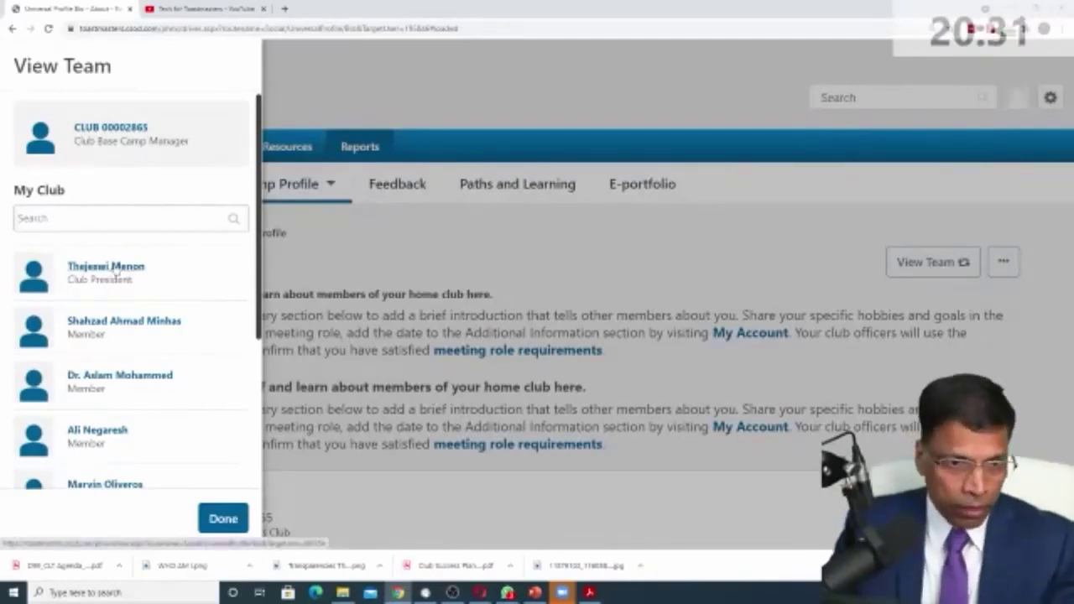
# Step: Open the club president's profile from View Team and look over their details
pyautogui.click(115, 268)
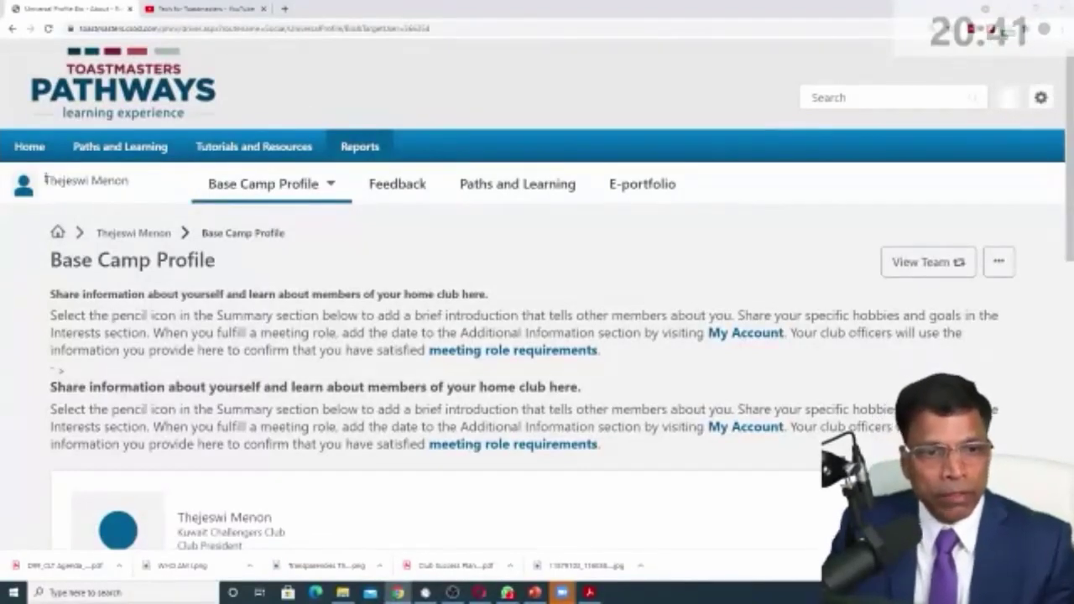
pyautogui.moveTo(43, 180); pyautogui.dragTo(137, 184)
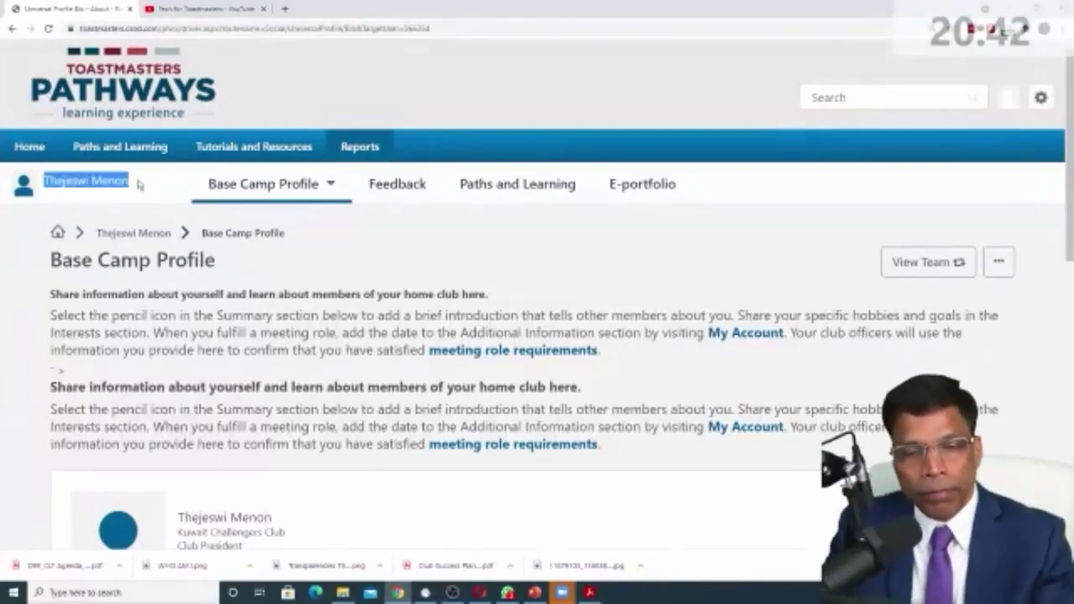
pyautogui.scroll(-3, 340, 272)
pyautogui.scroll(2, 338, 270)
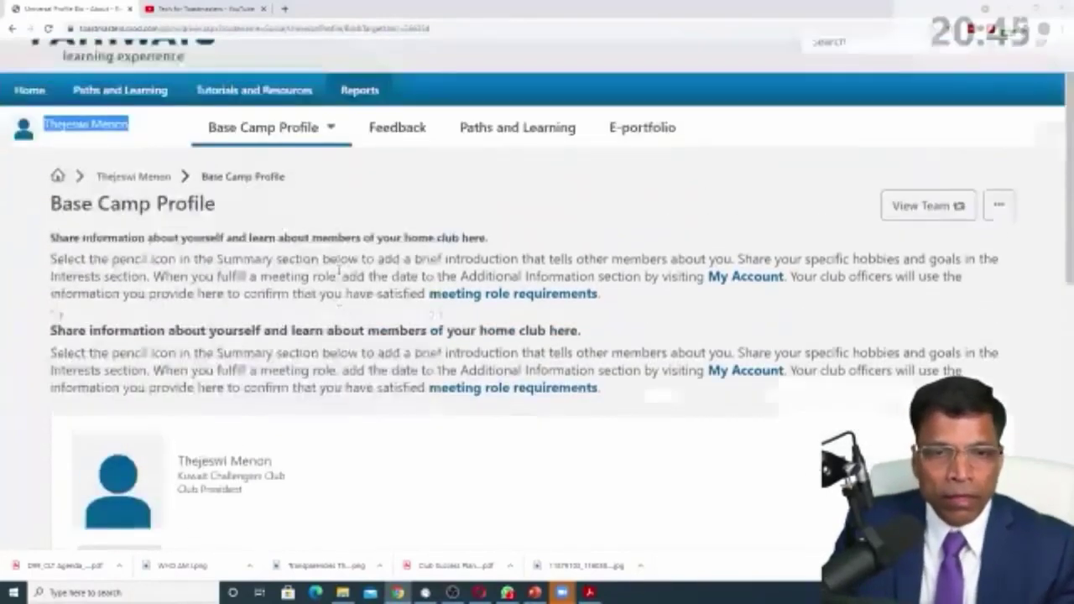
pyautogui.scroll(1, 339, 271)
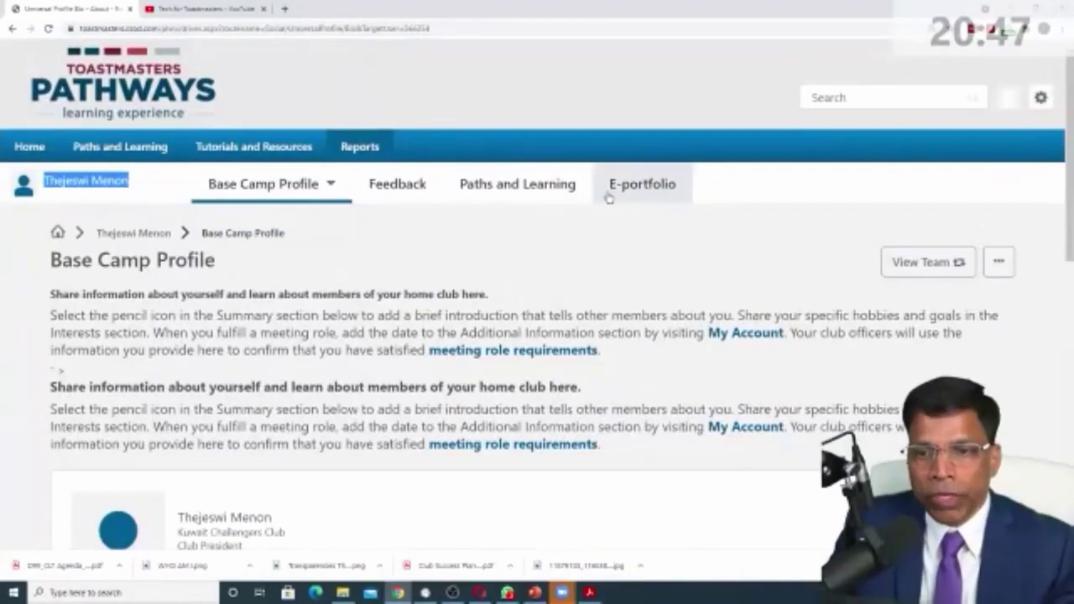
# Step: Filter the president's Paths and Learning to Completed, showing 18 items such as Dynamic Leadership
pyautogui.click(519, 189)
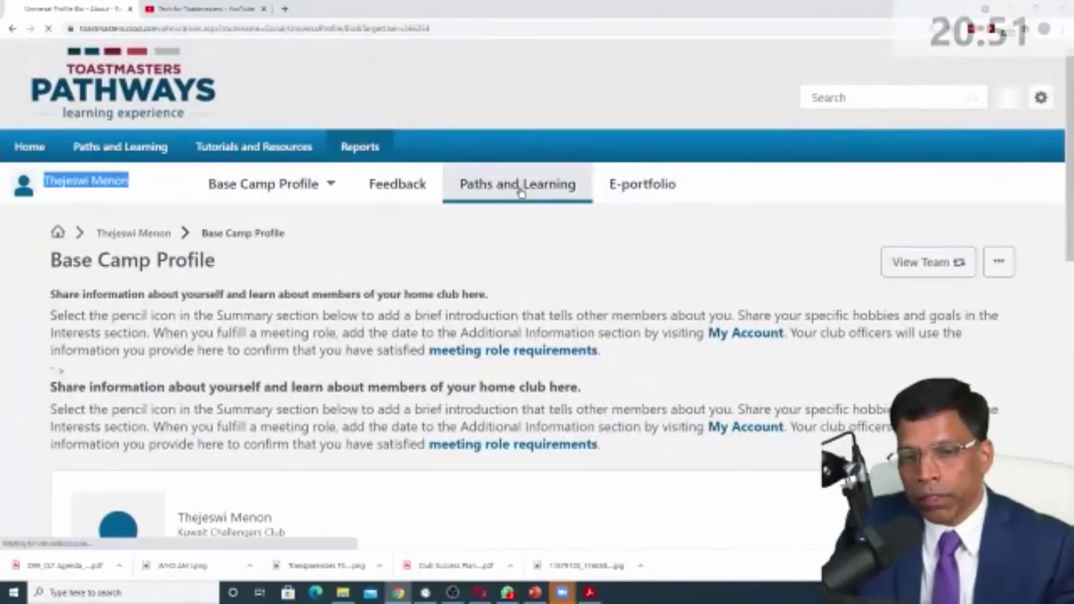
pyautogui.scroll(-3, 347, 287)
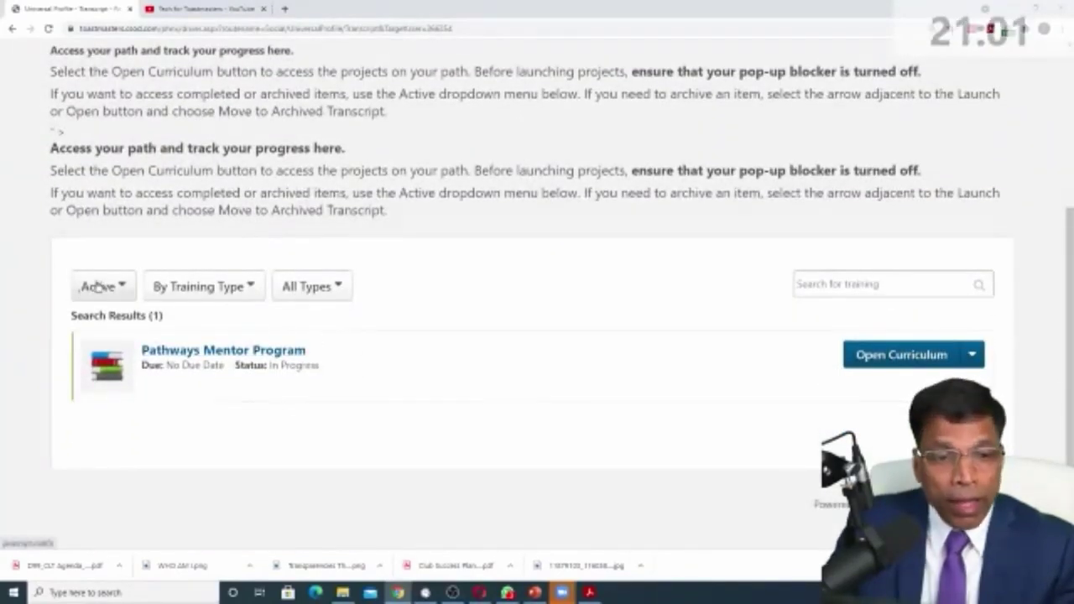
pyautogui.click(124, 289)
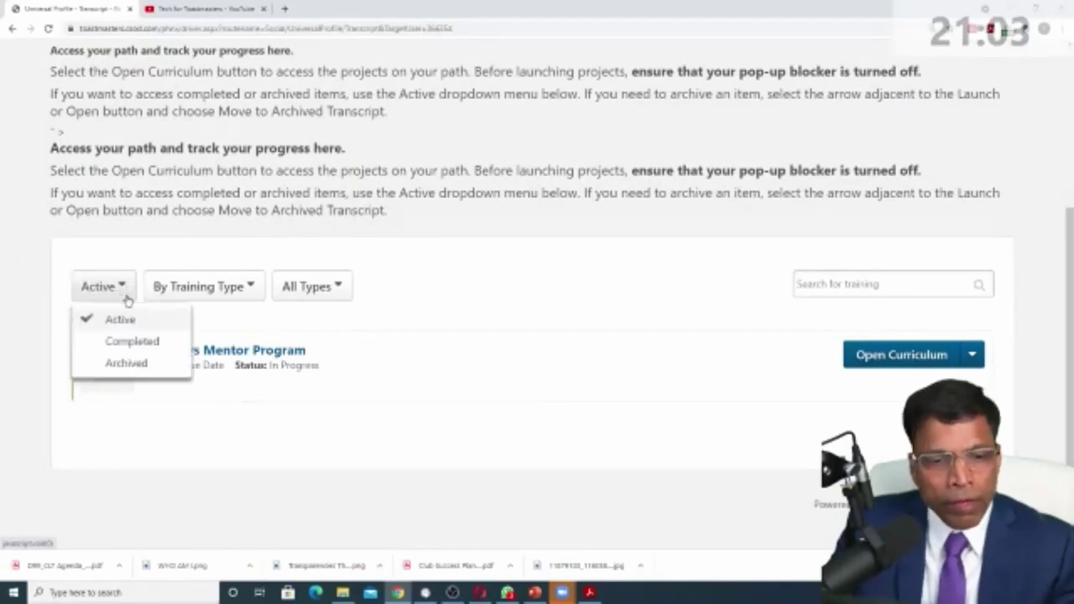
pyautogui.click(127, 344)
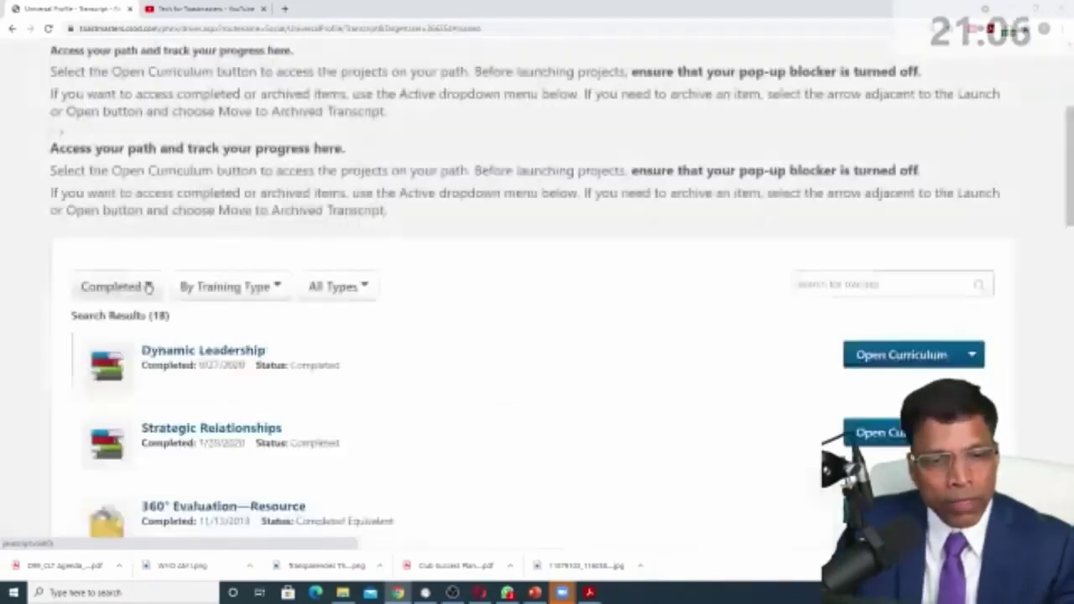
pyautogui.scroll(-2, 149, 294)
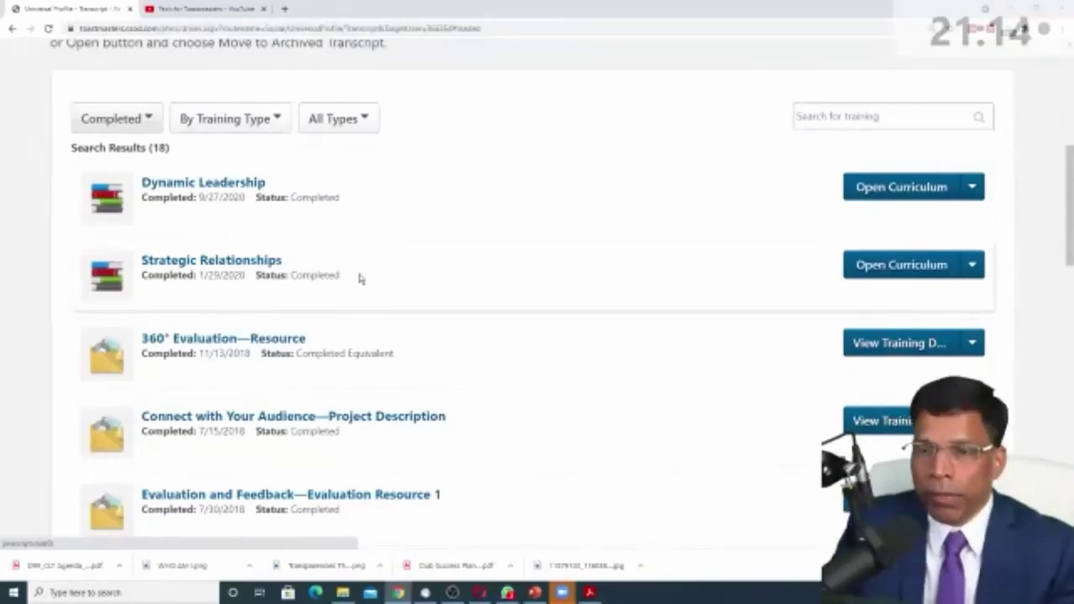
pyautogui.scroll(3, 359, 279)
pyautogui.scroll(2, 541, 197)
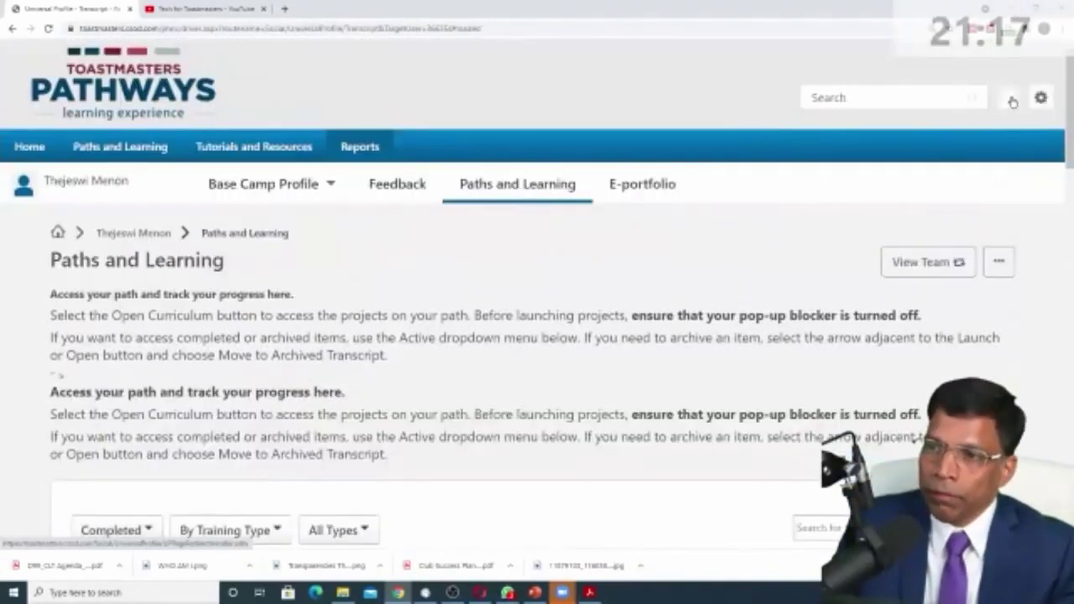
pyautogui.click(921, 262)
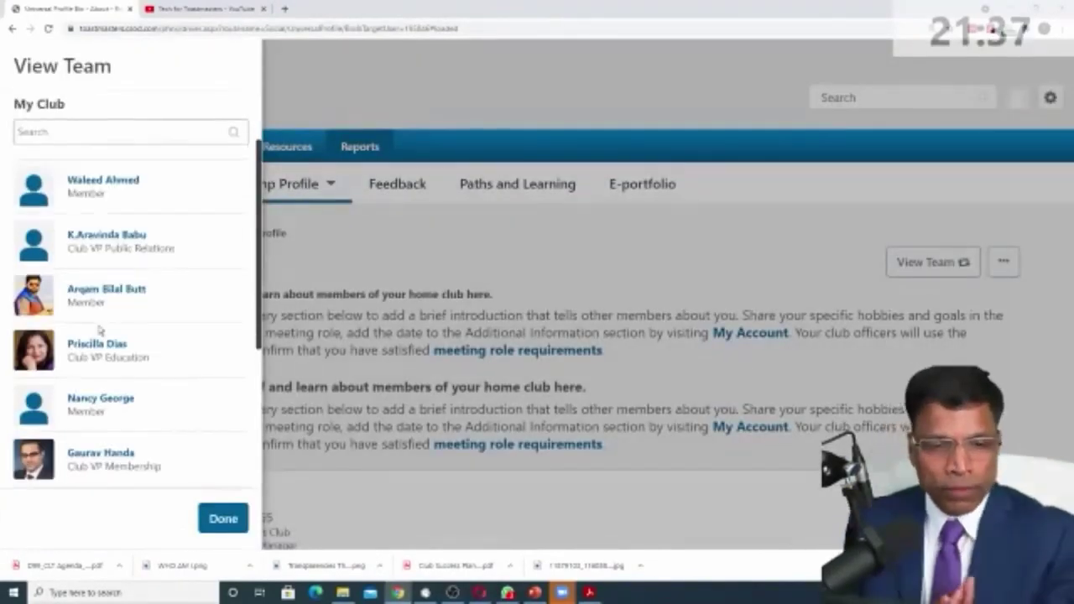
pyautogui.scroll(-3, 99, 329)
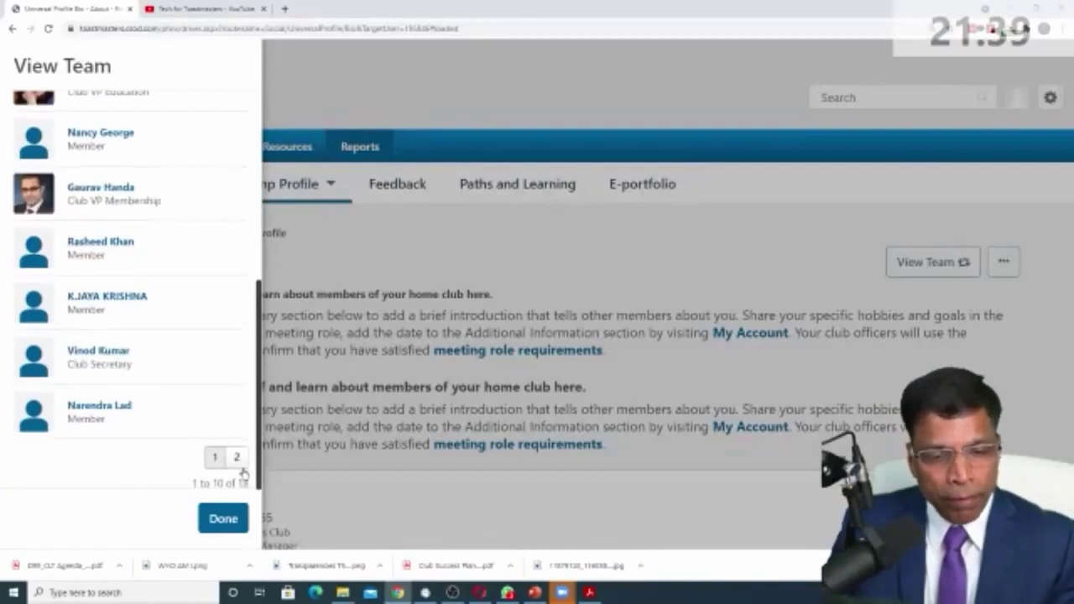
pyautogui.click(237, 460)
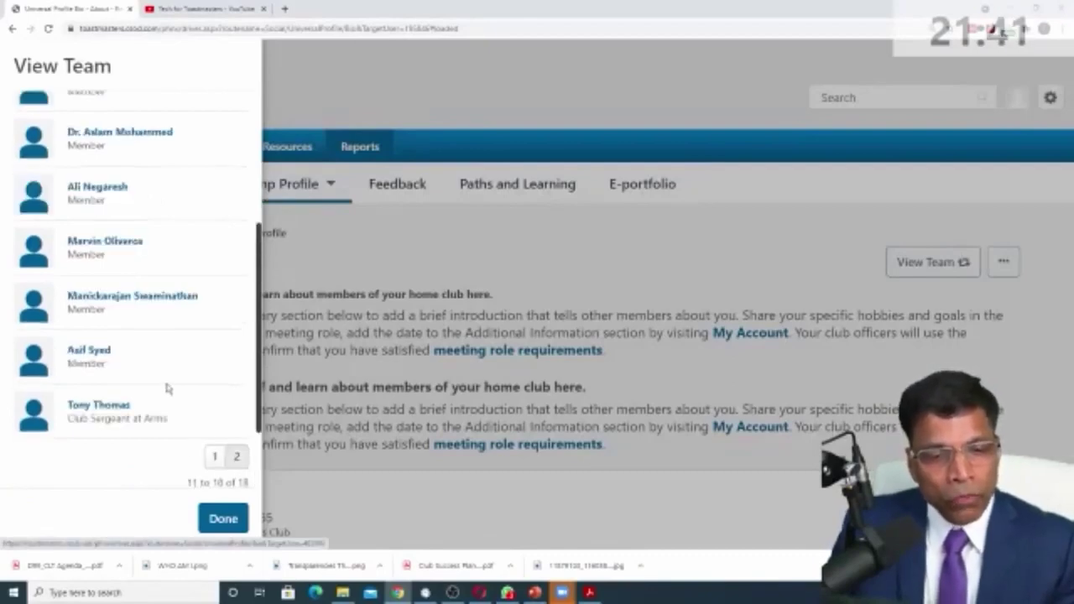
pyautogui.scroll(3, 166, 387)
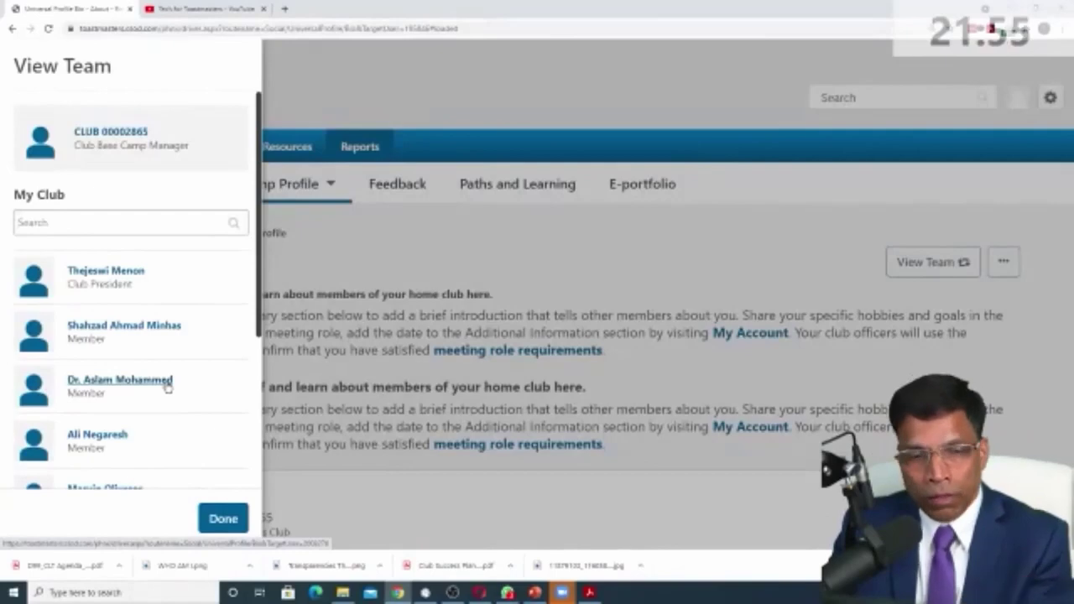
pyautogui.scroll(-4, 162, 306)
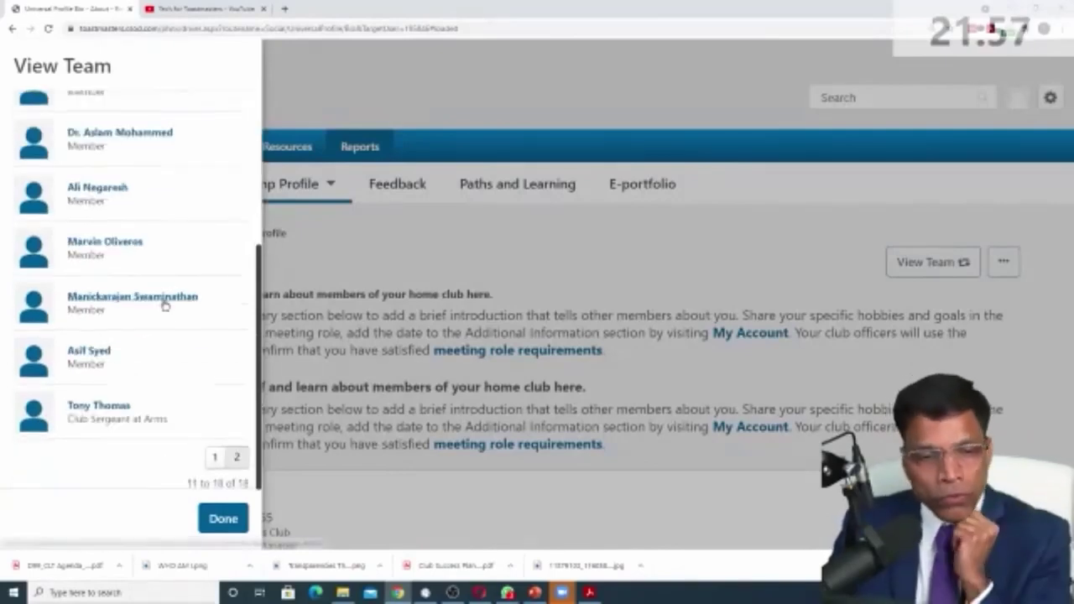
pyautogui.scroll(4, 162, 306)
pyautogui.scroll(-1, 164, 309)
pyautogui.scroll(-3, 162, 309)
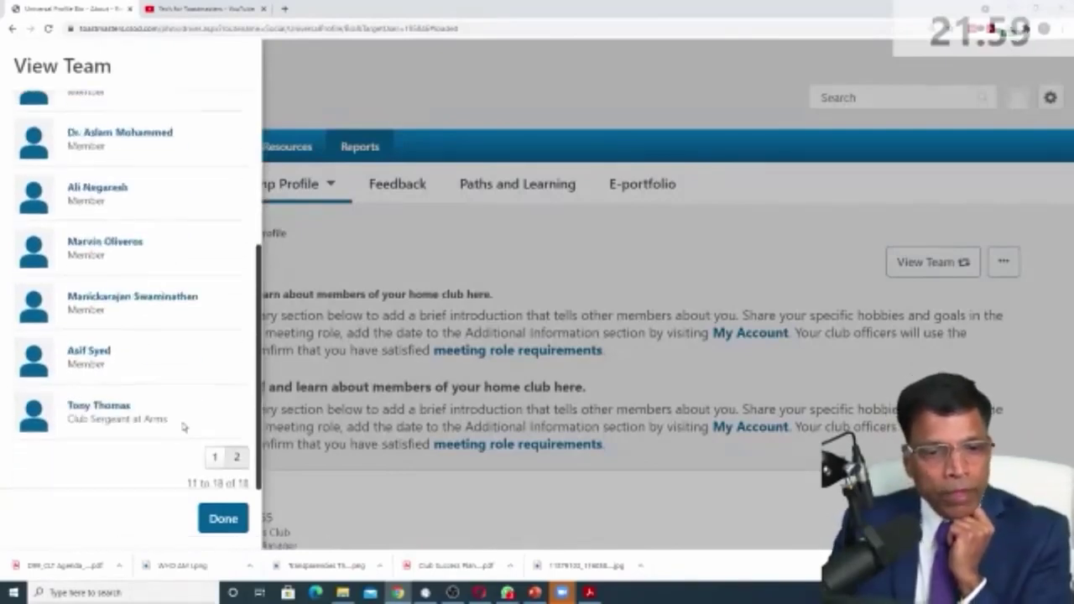
pyautogui.click(225, 462)
pyautogui.scroll(5, 152, 409)
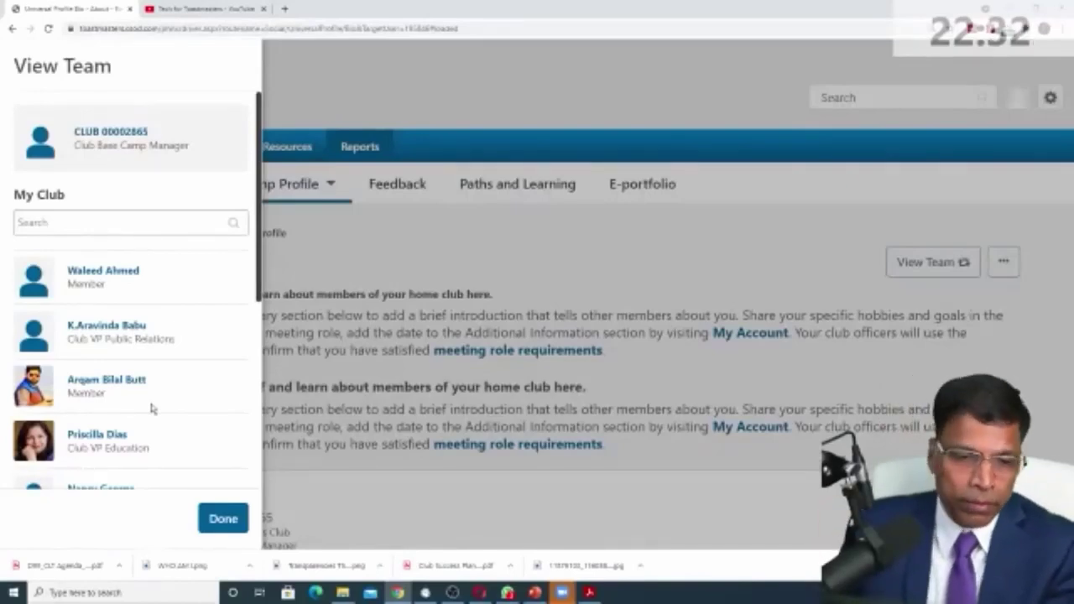
pyautogui.scroll(-1, 92, 357)
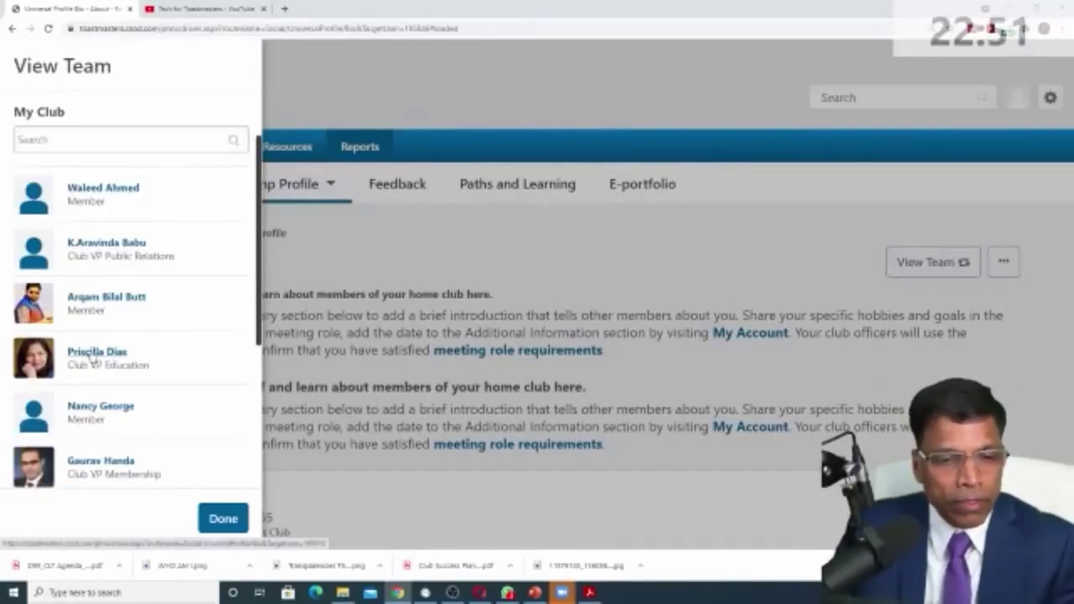
# Step: Filter the Club VP Education member's Paths and Learning to Completed, listing 12 trainings like Presentation Mastery
pyautogui.click(94, 353)
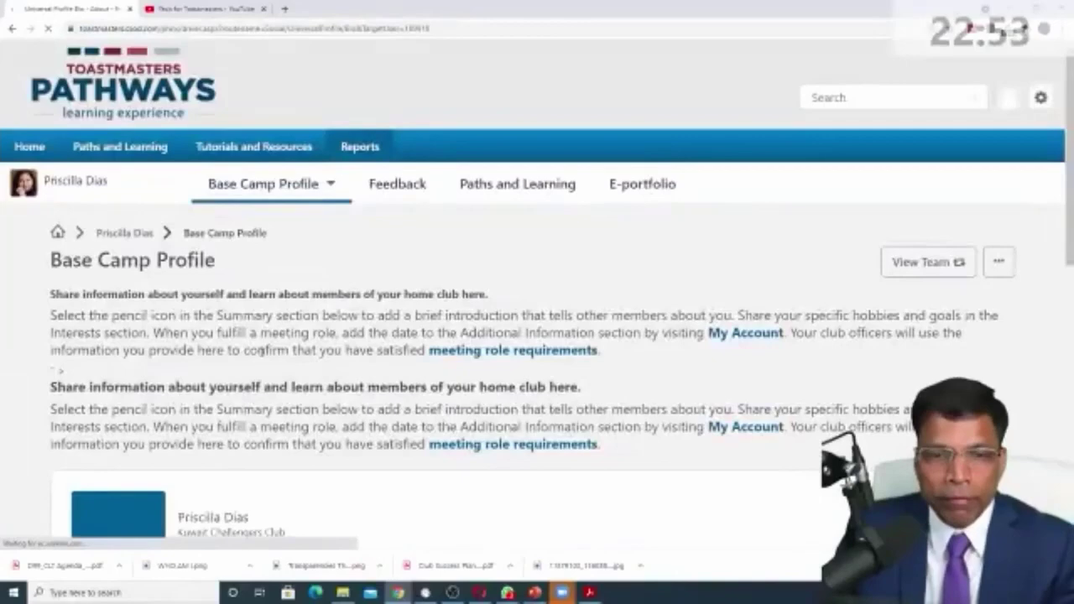
pyautogui.click(518, 187)
pyautogui.scroll(-5, 319, 375)
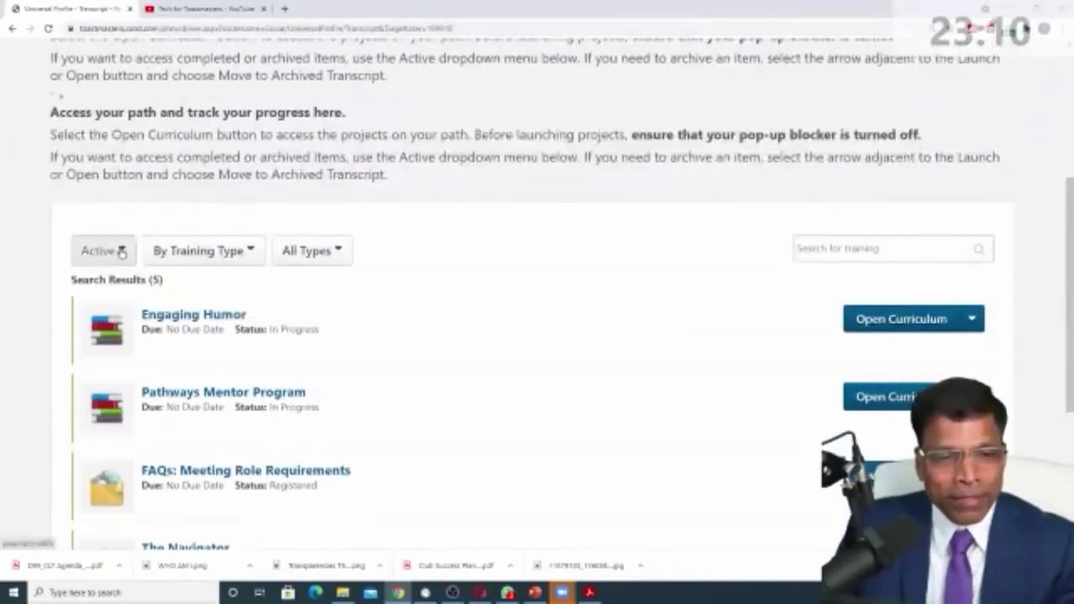
pyautogui.click(120, 251)
pyautogui.click(124, 307)
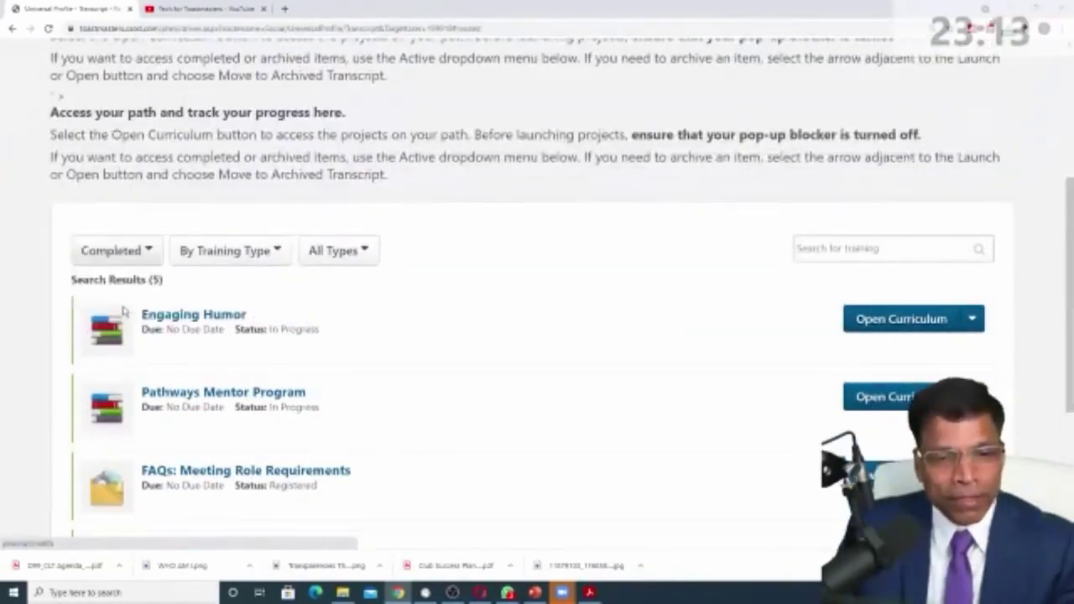
pyautogui.scroll(-3, 123, 311)
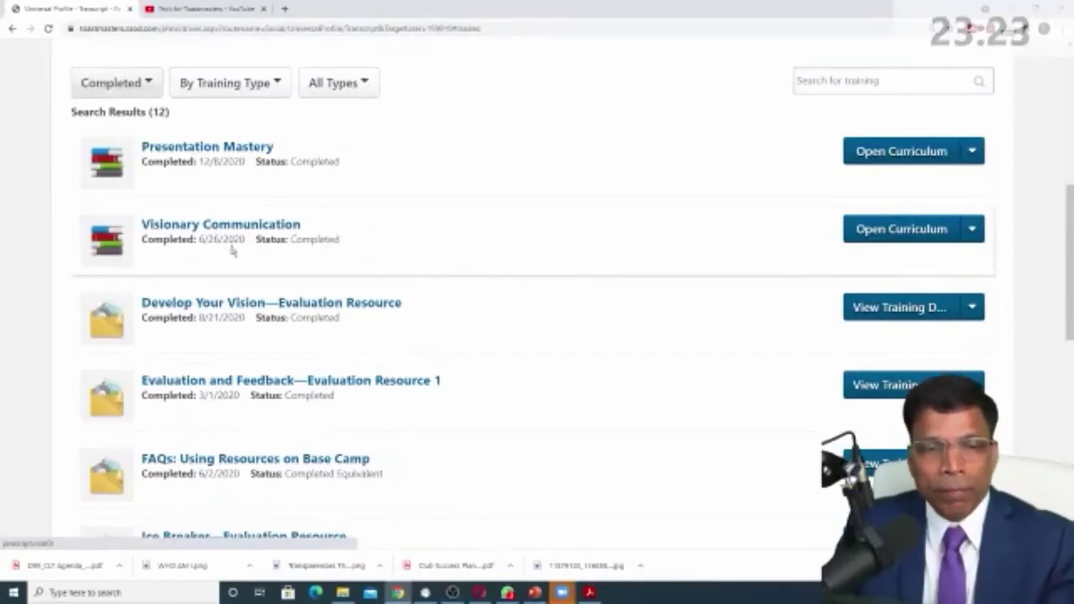
pyautogui.scroll(1, 232, 250)
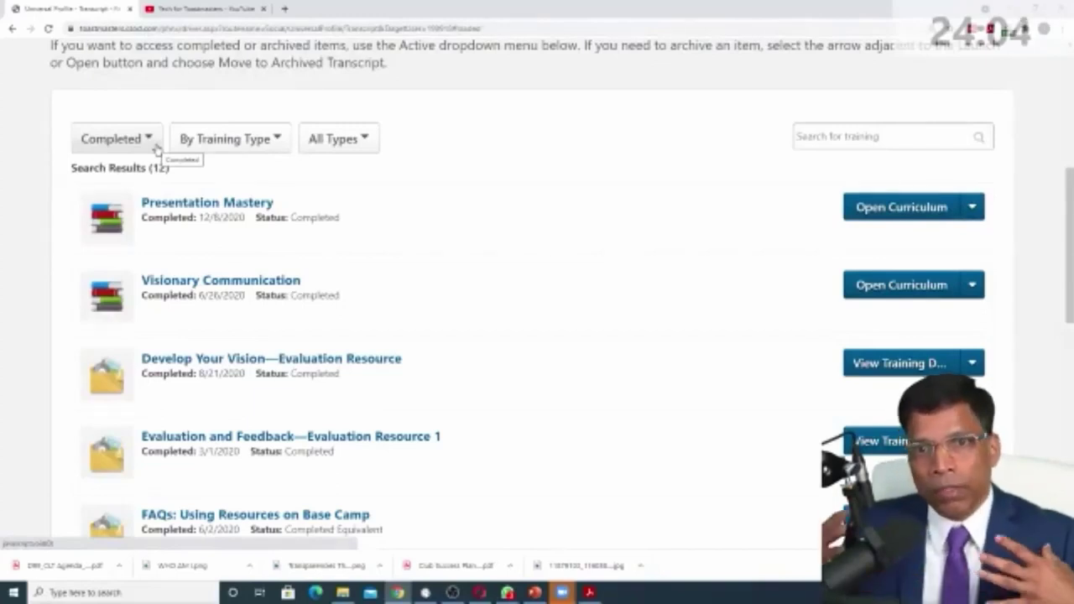
# Step: Reset the training filter to Active and open the Engaging Humor path curriculum
pyautogui.click(117, 139)
pyautogui.click(114, 173)
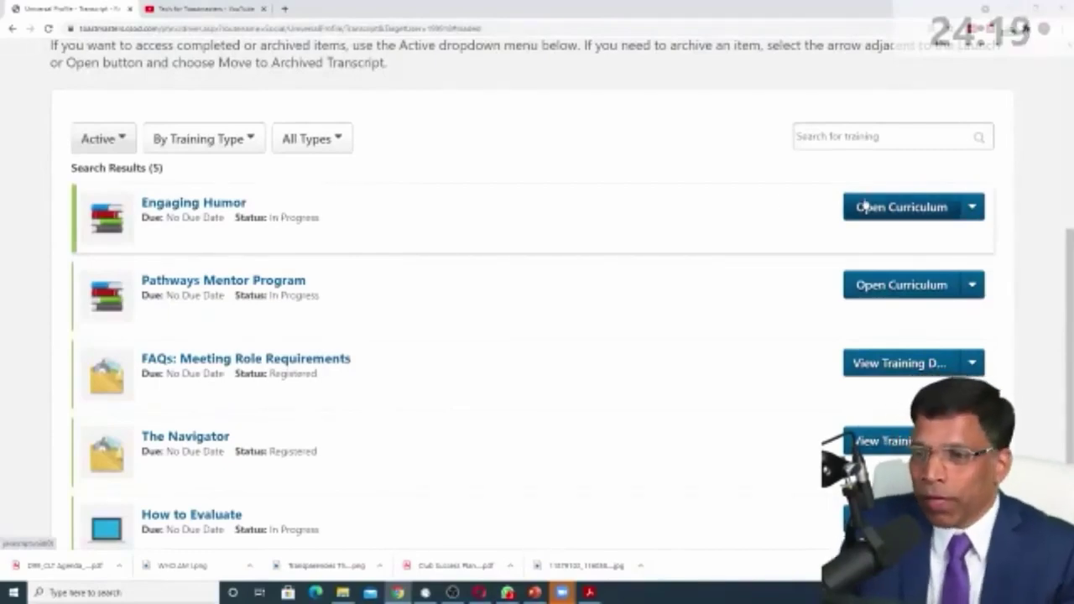
pyautogui.click(893, 215)
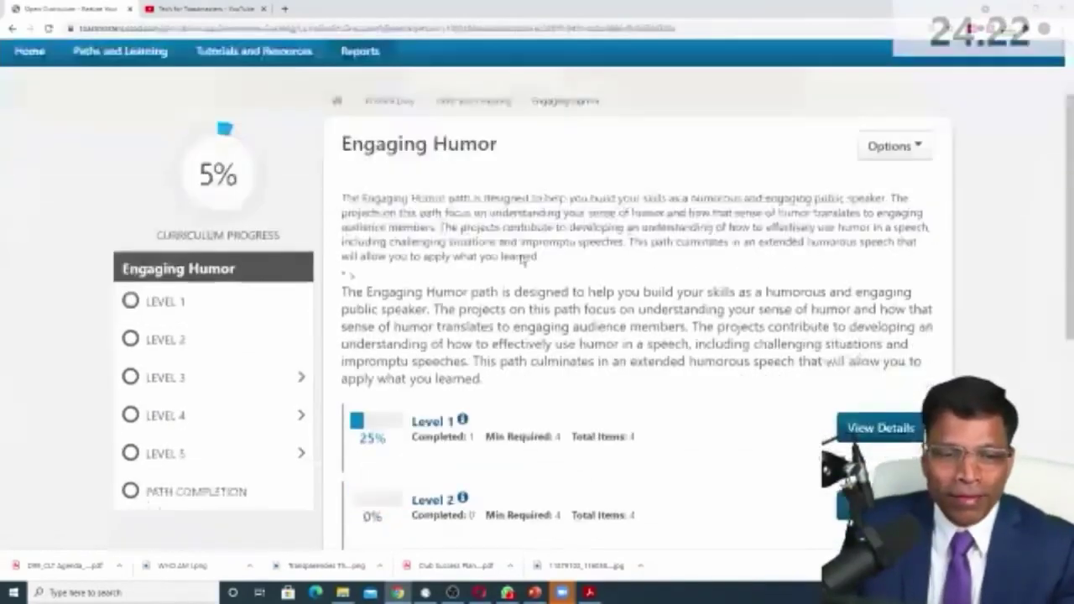
pyautogui.scroll(-2, 354, 309)
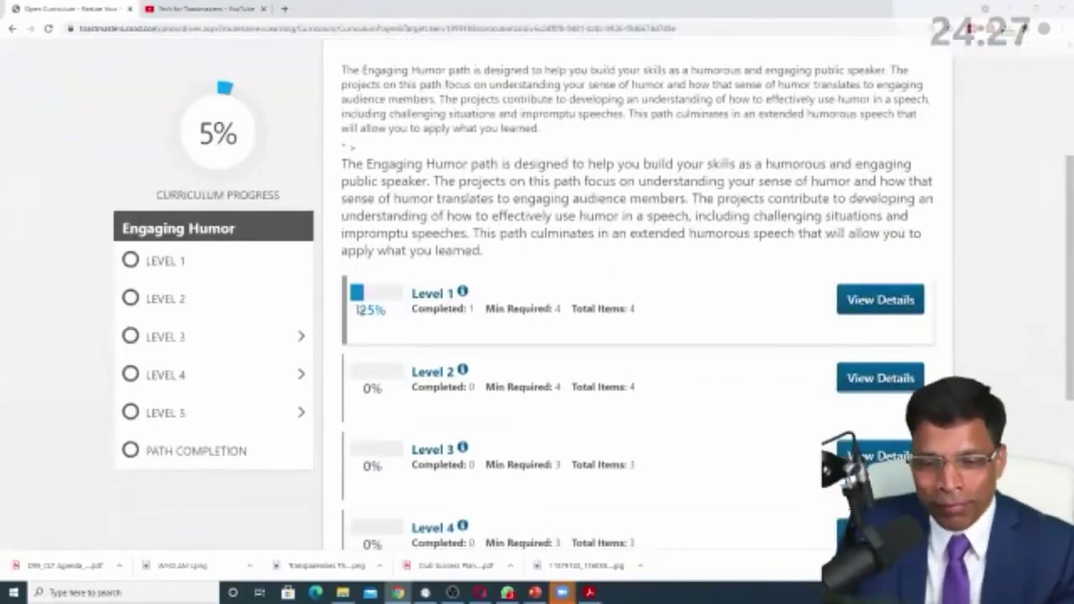
pyautogui.scroll(-1, 369, 252)
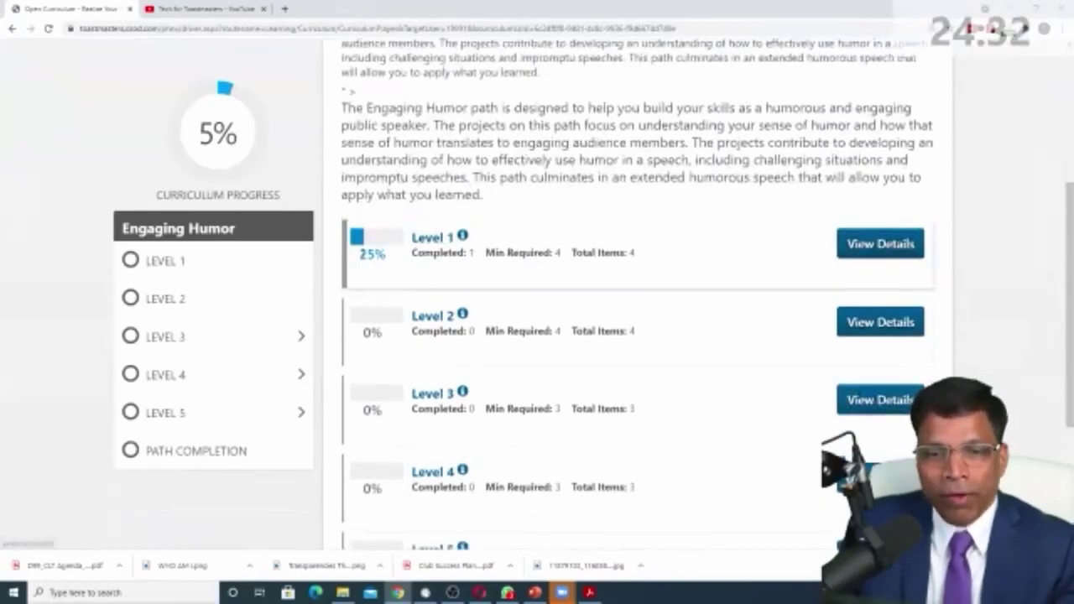
# Step: View the Engaging Humor Level 1 projects, then return to the Base Camp profile
pyautogui.click(881, 246)
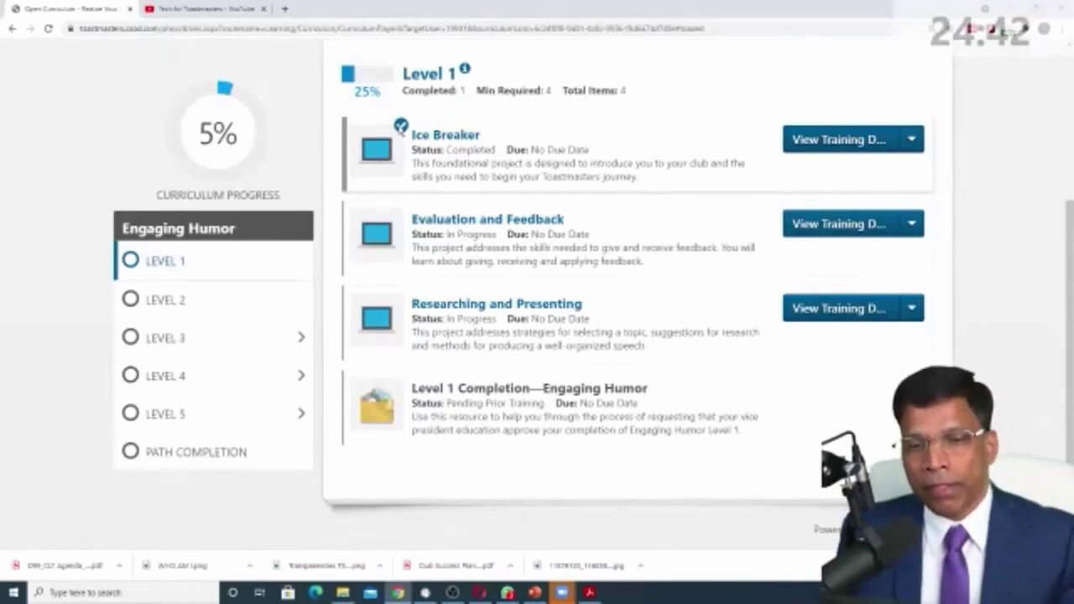
pyautogui.scroll(3, 638, 319)
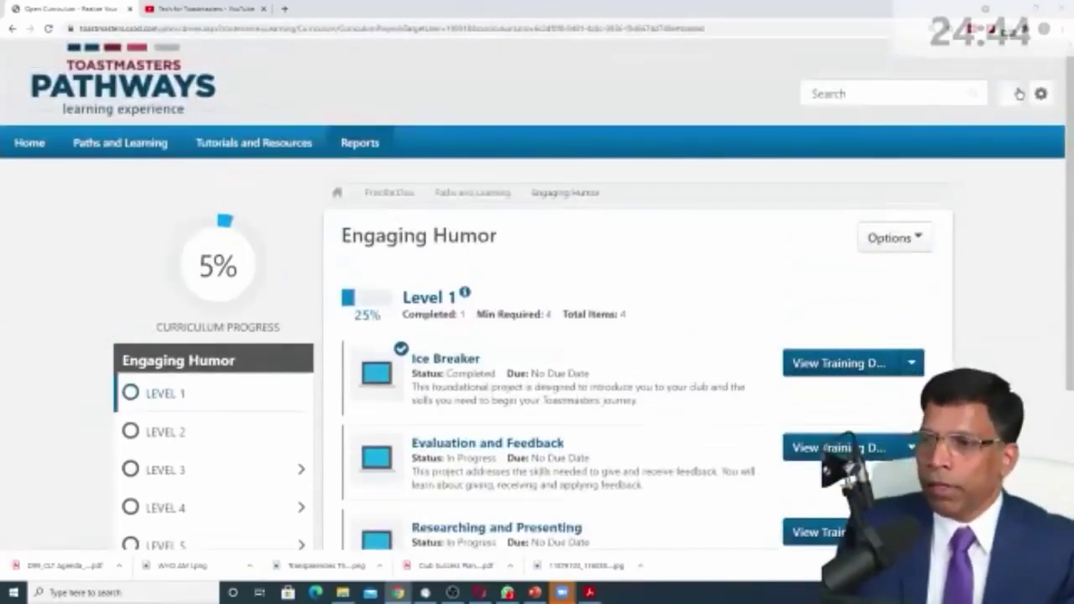
pyautogui.click(1019, 94)
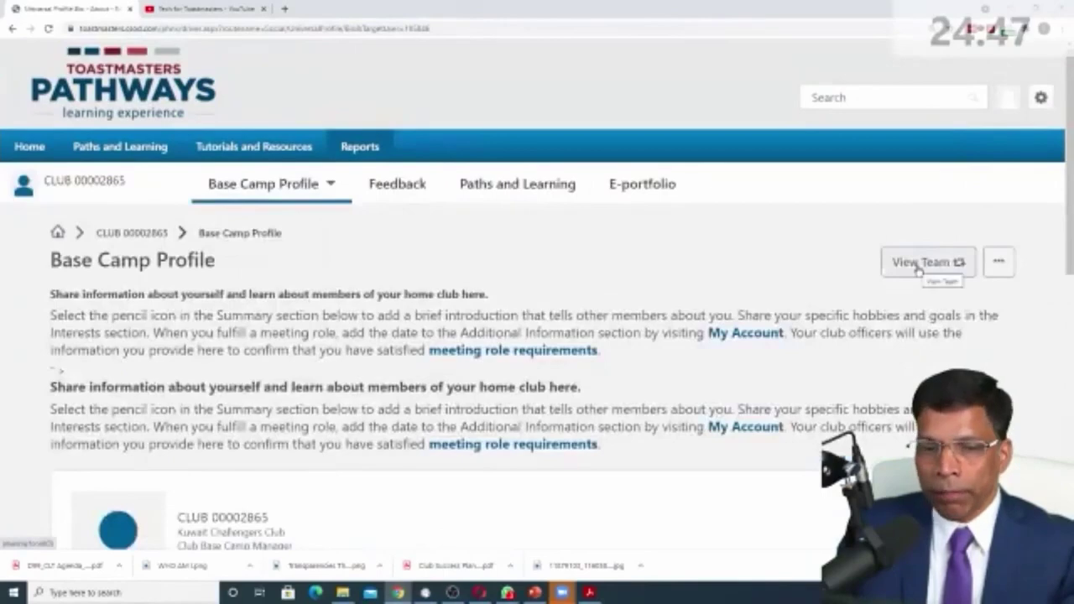
# Step: Open the Club VP Education member's profile from the club team list
pyautogui.click(912, 265)
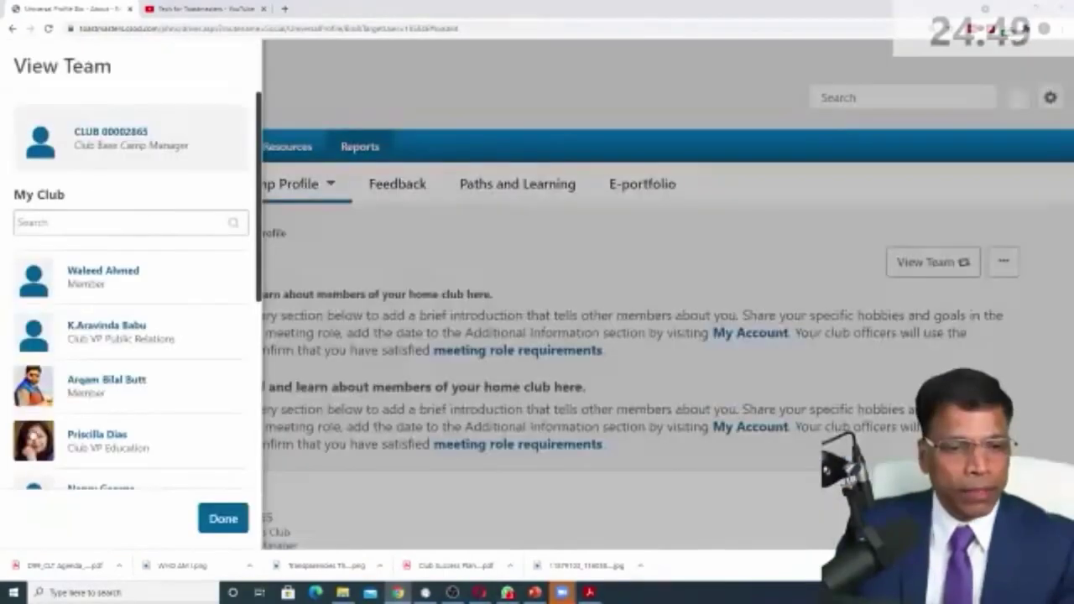
pyautogui.click(87, 438)
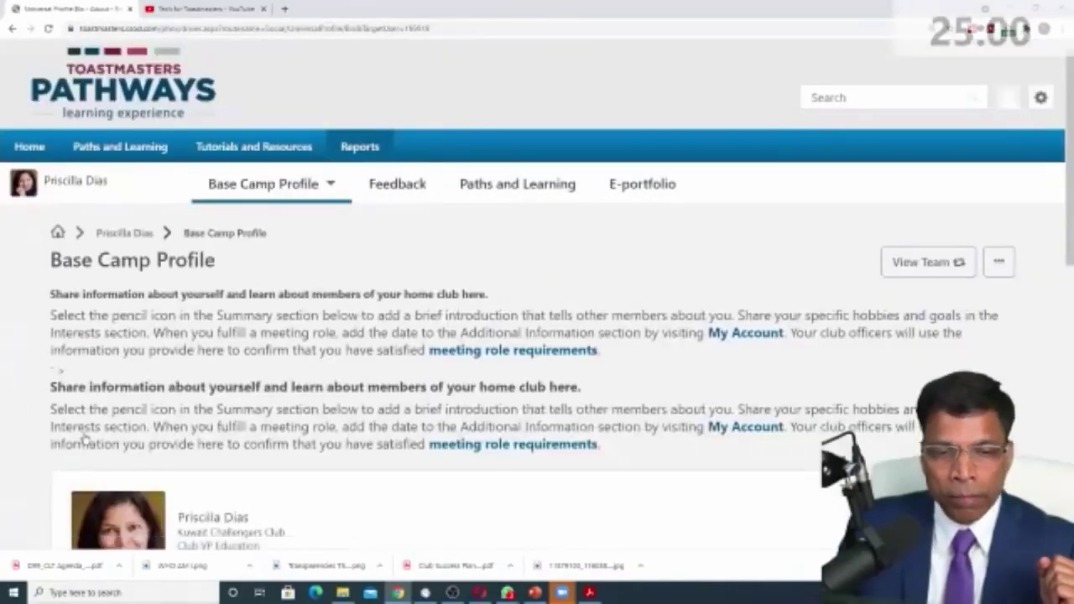
pyautogui.scroll(-3, 84, 439)
pyautogui.scroll(3, 407, 215)
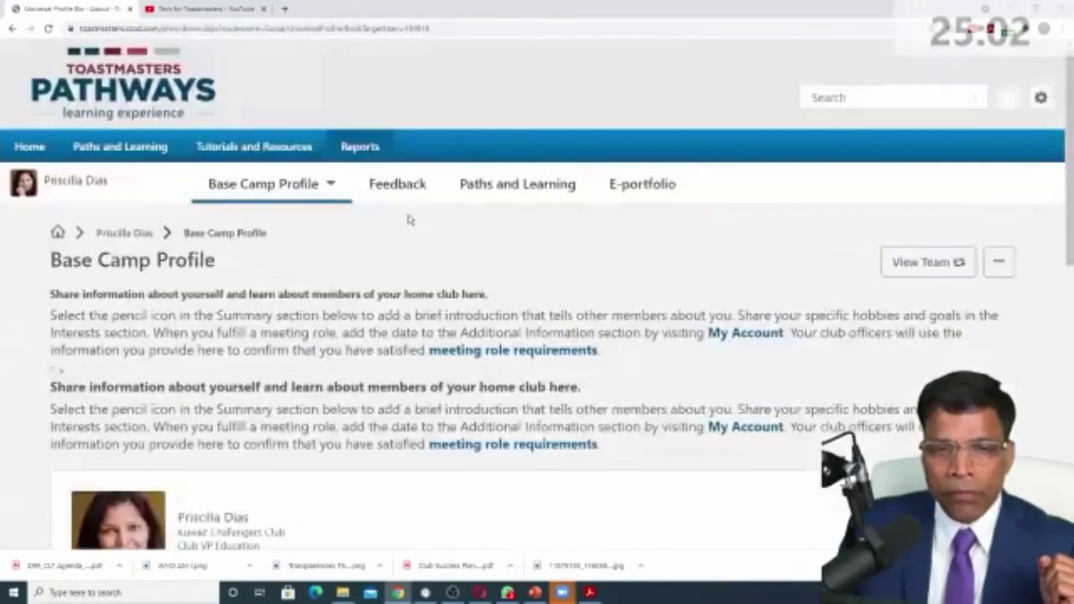
# Step: Filter the member's Paths and Learning to Completed and scroll to the 12 results
pyautogui.click(522, 189)
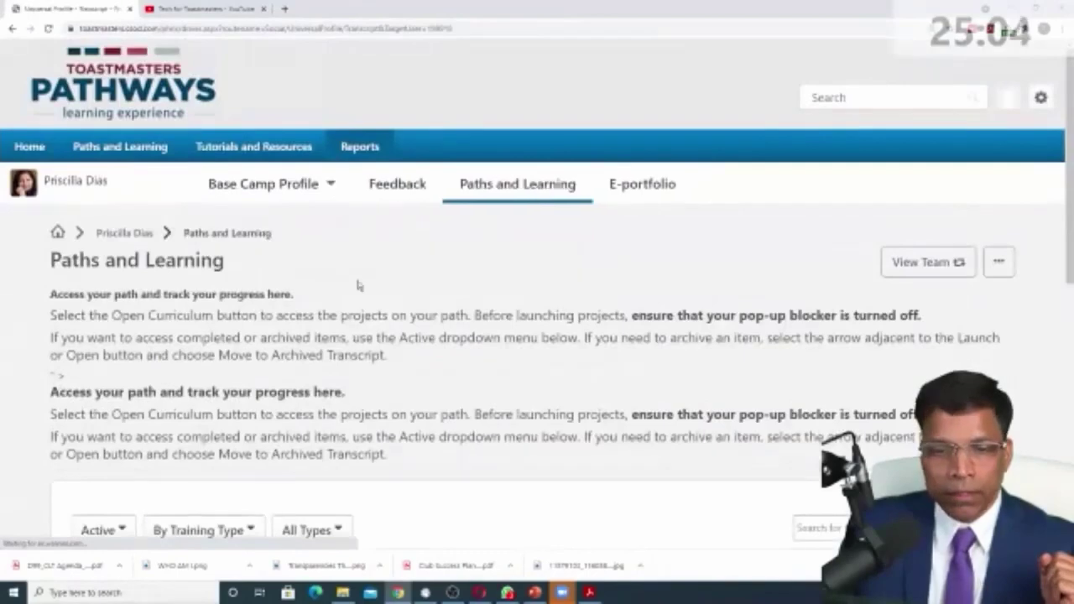
pyautogui.scroll(-3, 330, 307)
pyautogui.click(123, 250)
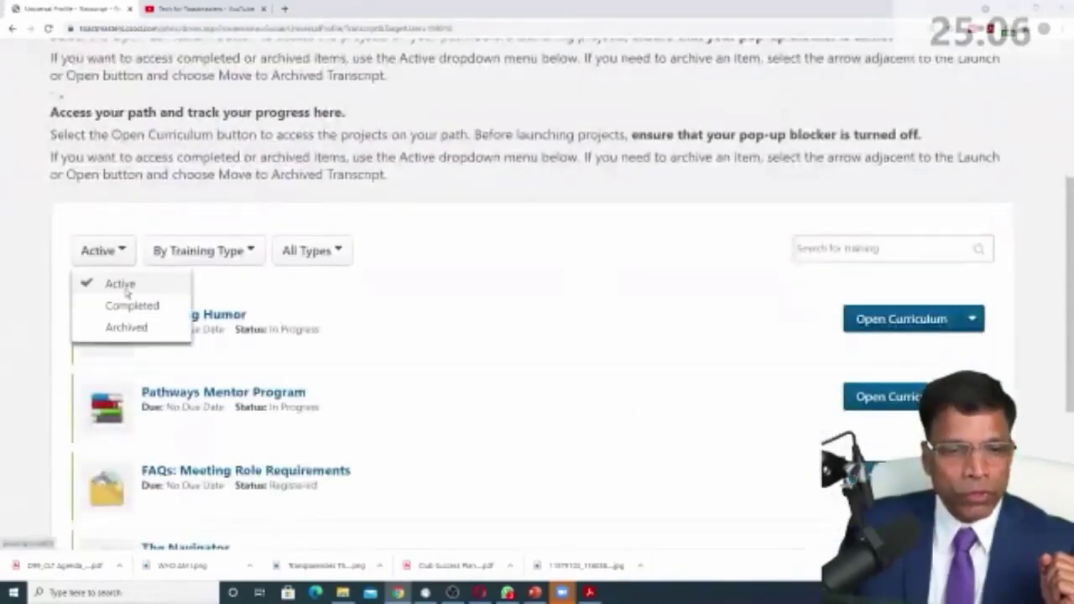
pyautogui.click(126, 307)
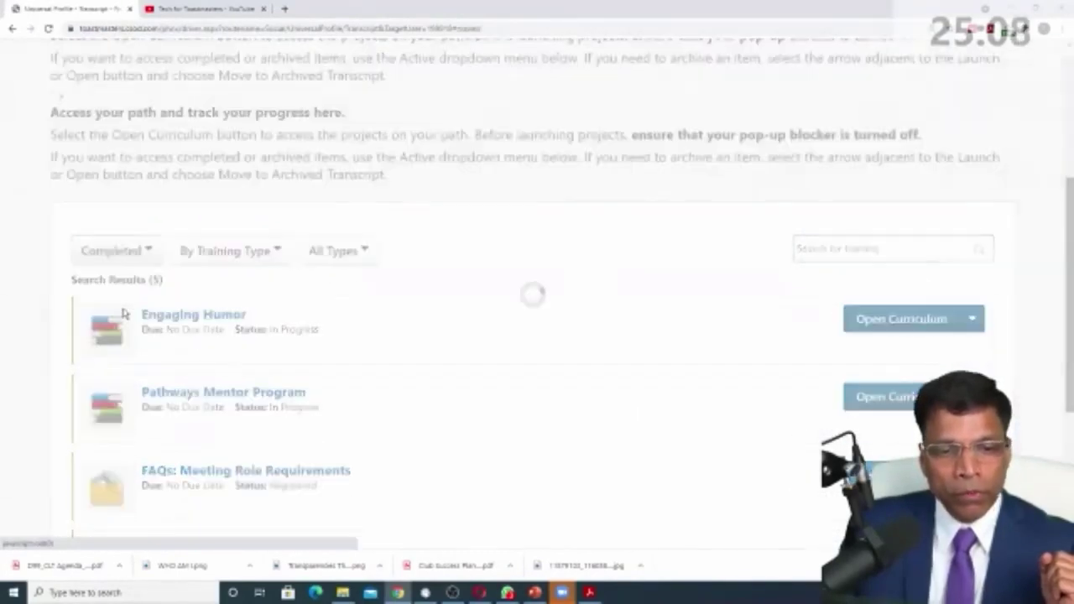
pyautogui.scroll(-2, 124, 312)
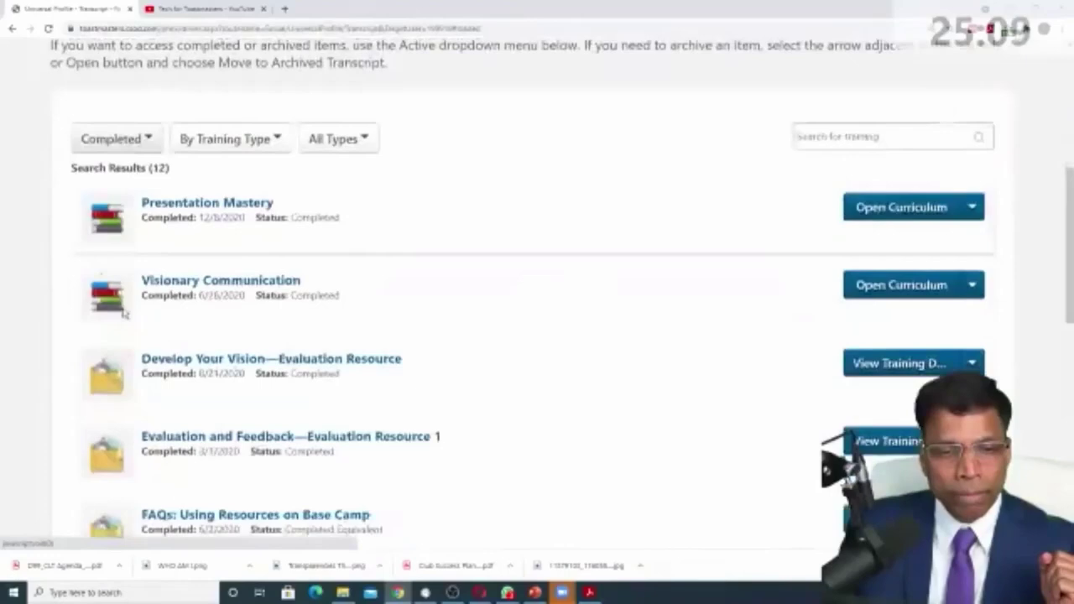
# Step: Open the Presentation Mastery Level 5 completion certificate and enlarge it for viewing
pyautogui.click(915, 214)
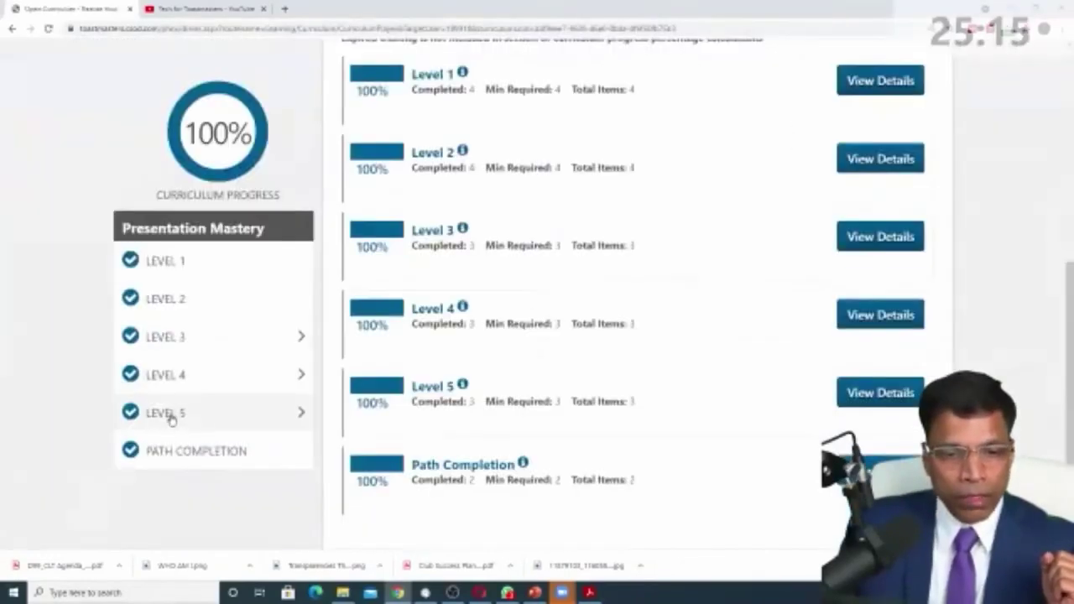
pyautogui.click(163, 412)
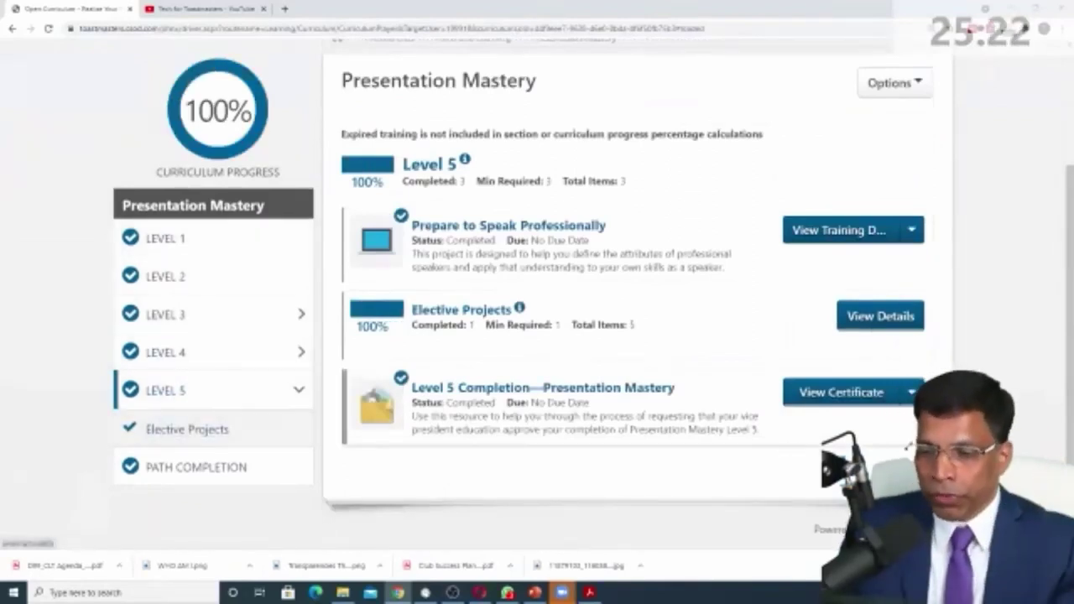
pyautogui.click(844, 394)
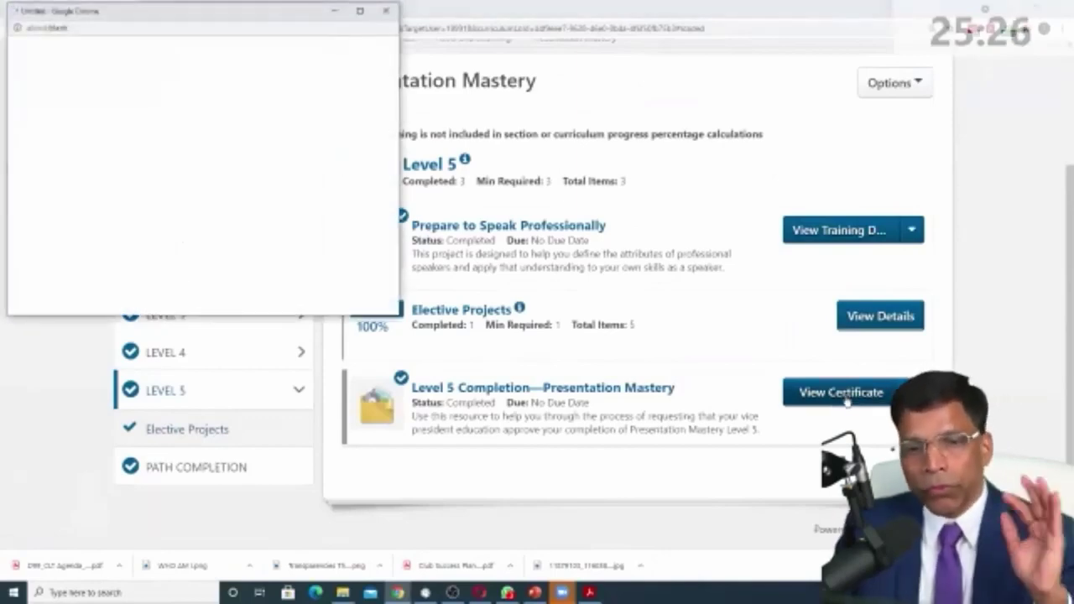
pyautogui.moveTo(399, 315); pyautogui.dragTo(718, 494)
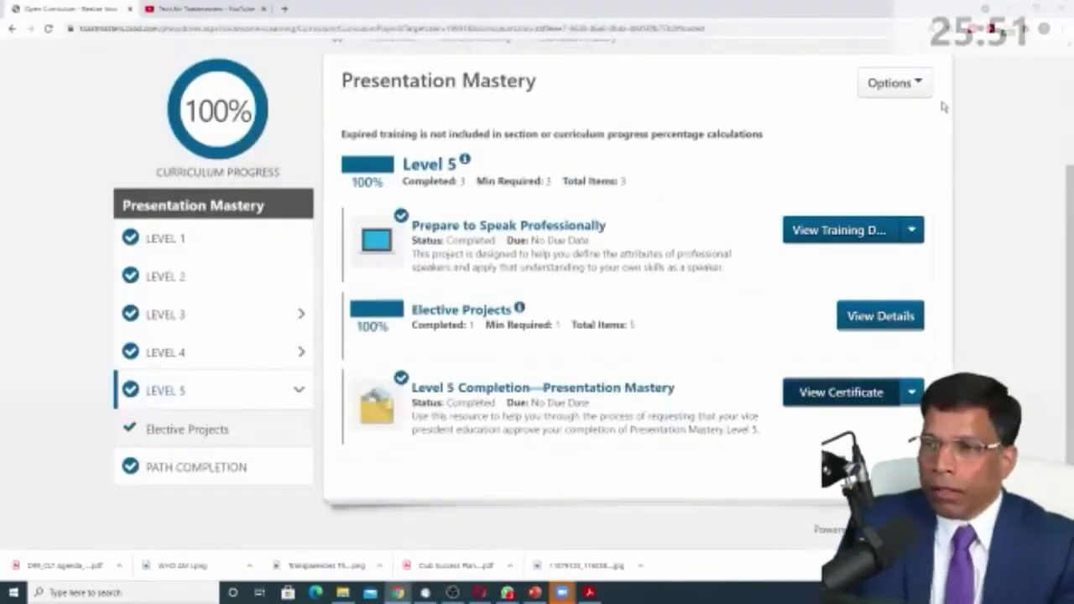
pyautogui.scroll(2, 943, 104)
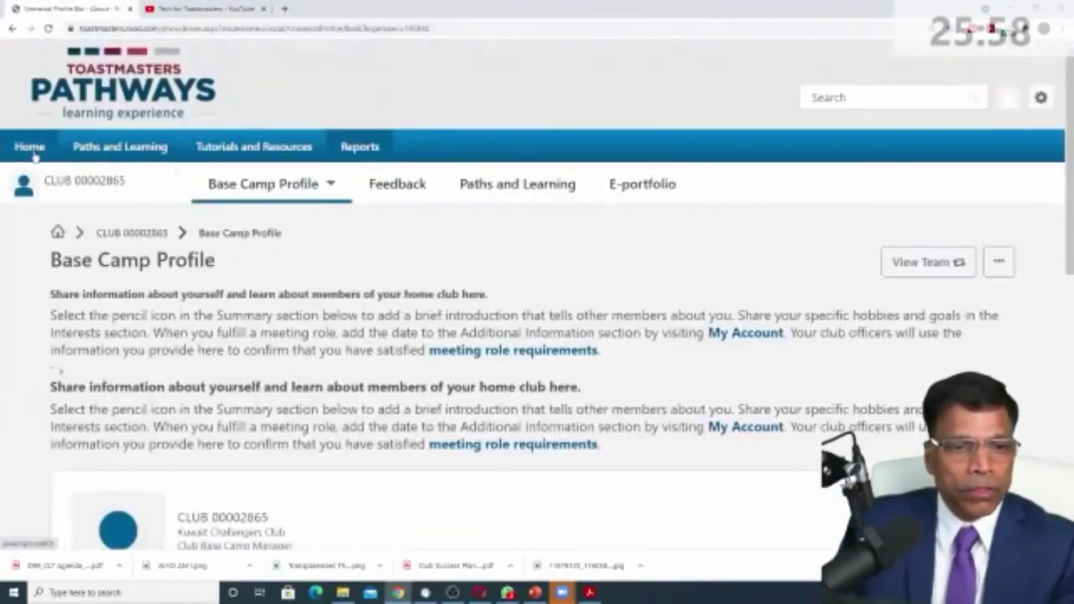
# Step: From Home, open the Member Progress dashboards and switch to 2. Level Completions
pyautogui.click(33, 191)
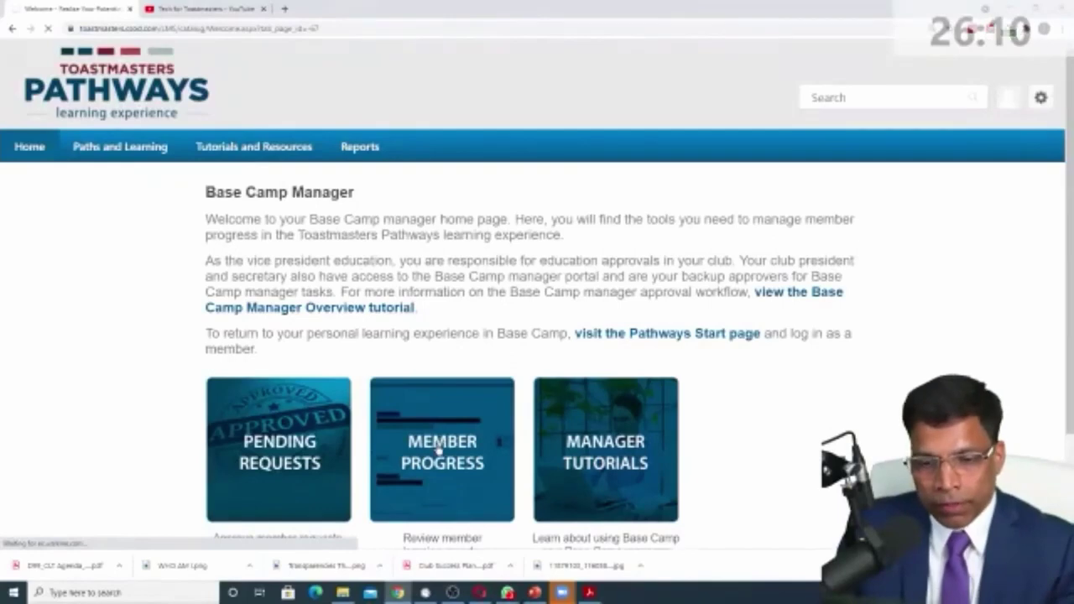
pyautogui.click(438, 450)
pyautogui.scroll(-2, 445, 440)
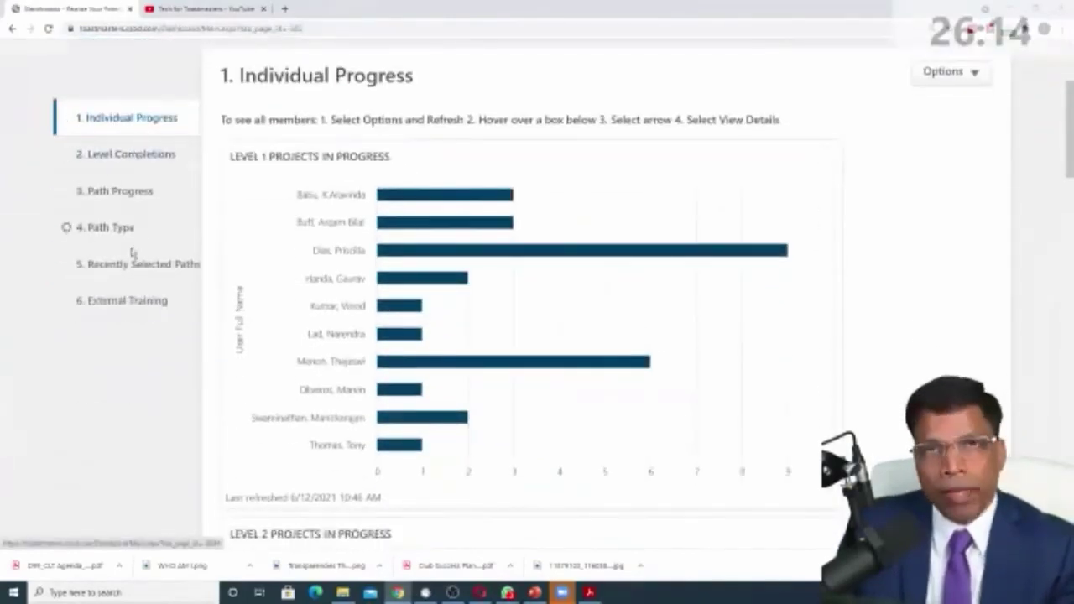
pyautogui.click(71, 154)
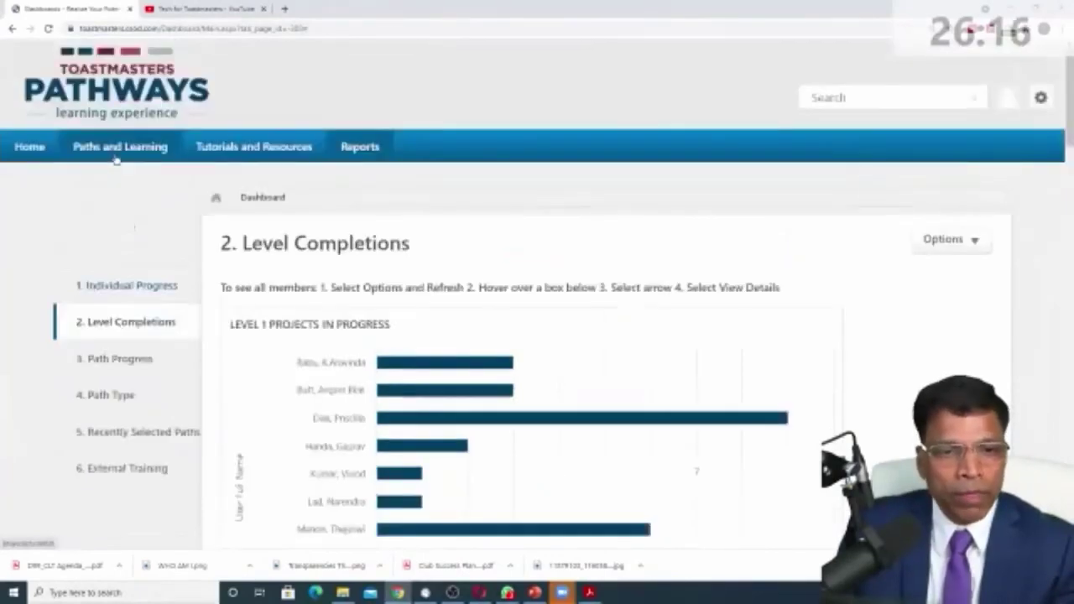
# Step: Load the Level Completions report and zoom the browser out one step
pyautogui.click(137, 323)
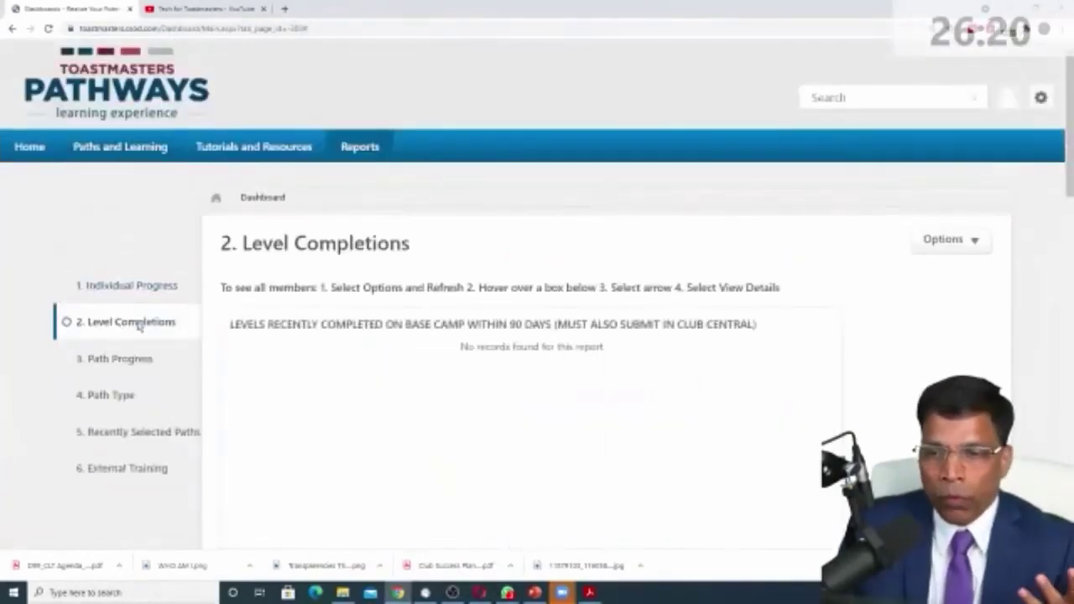
pyautogui.hotkey('ctrl', '-')
pyautogui.hotkey('ctrl', '-')
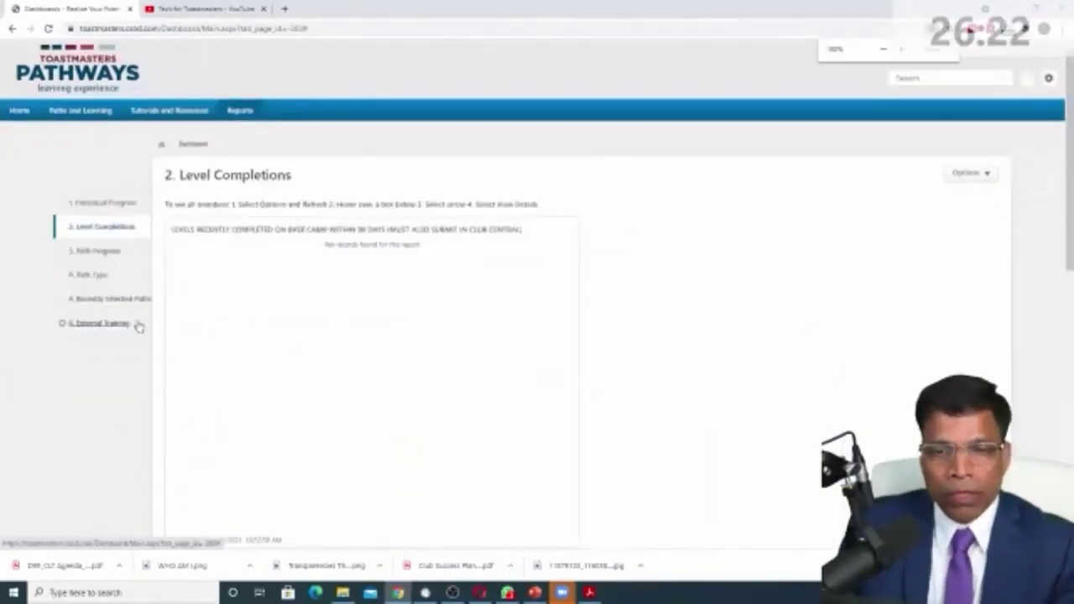
pyautogui.hotkey('ctrl', '0')
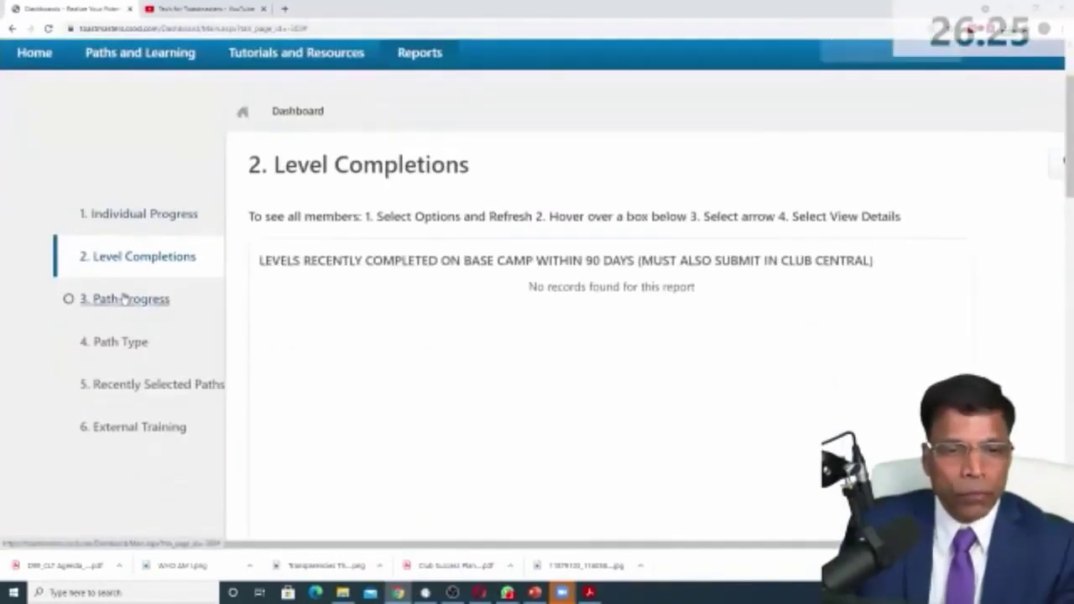
pyautogui.hotkey('ctrl', '-')
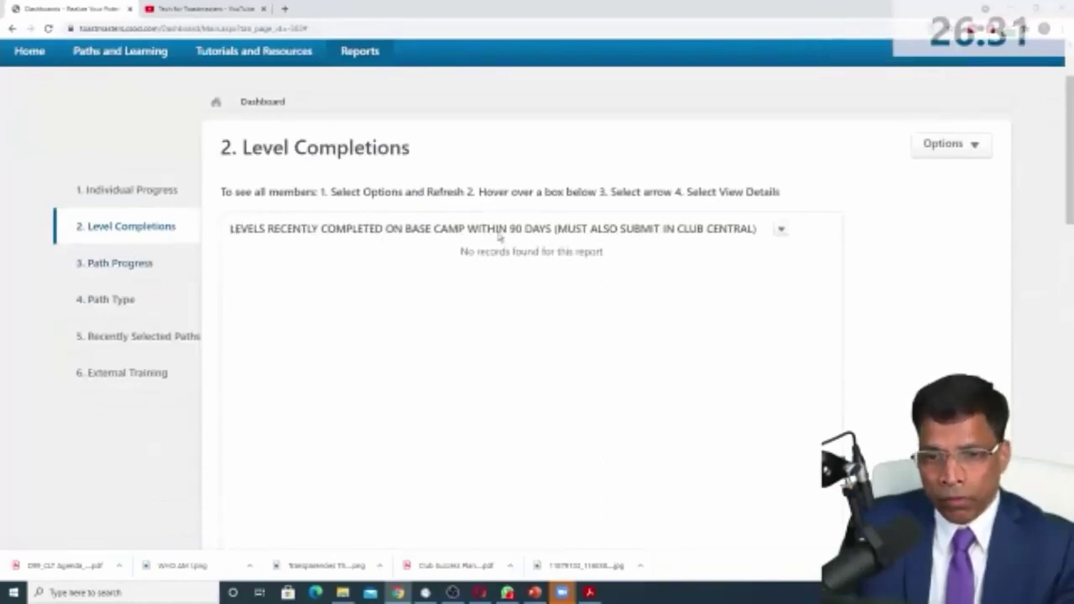
# Step: Refresh Levels Recently Completed and confirm it and the print completions report show no records
pyautogui.click(781, 230)
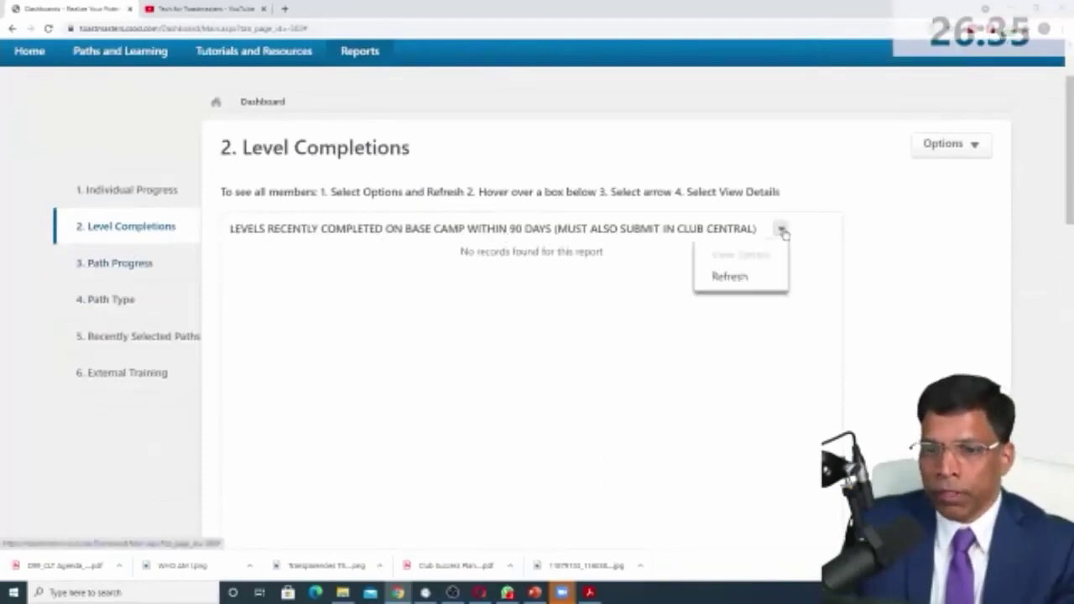
pyautogui.click(730, 277)
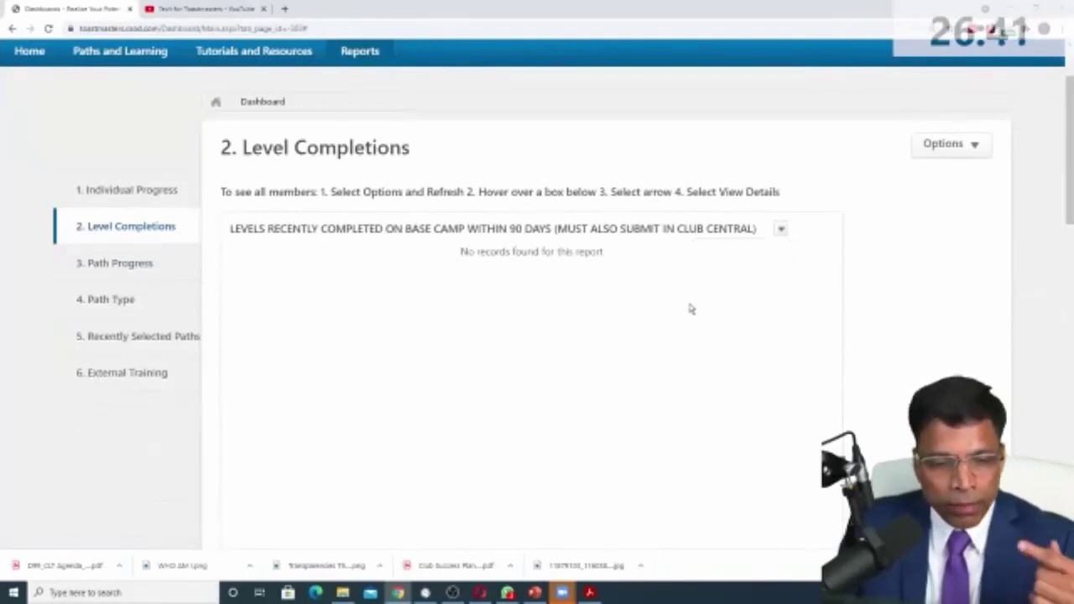
pyautogui.scroll(-2, 672, 314)
pyautogui.scroll(-3, 228, 520)
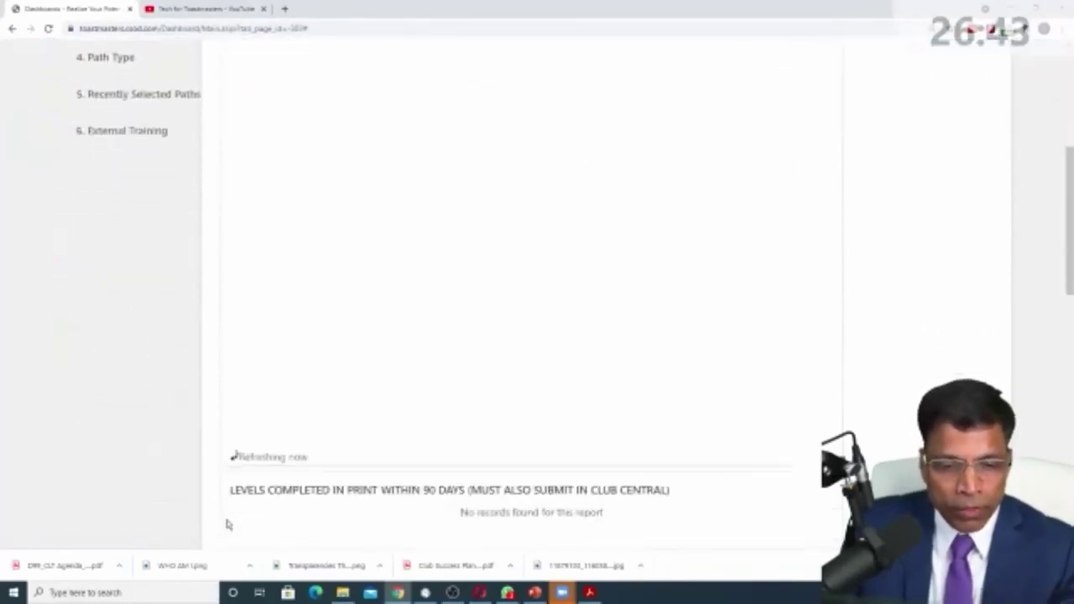
pyautogui.scroll(5, 349, 311)
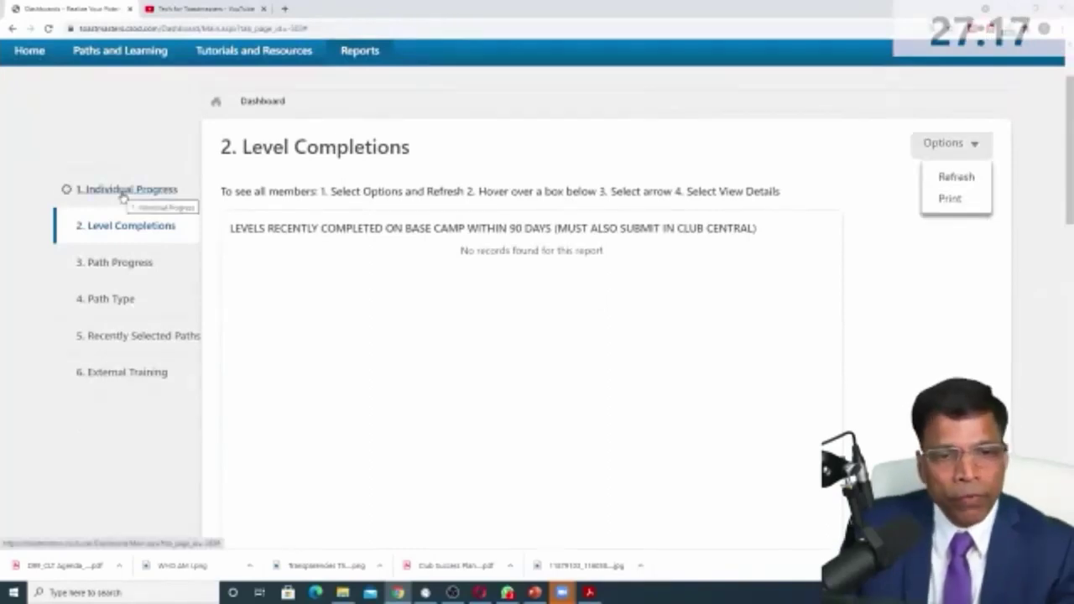
# Step: Switch to the 1. Individual Progress dashboard and scroll to the Level 1 chart
pyautogui.click(122, 191)
pyautogui.scroll(-2, 381, 245)
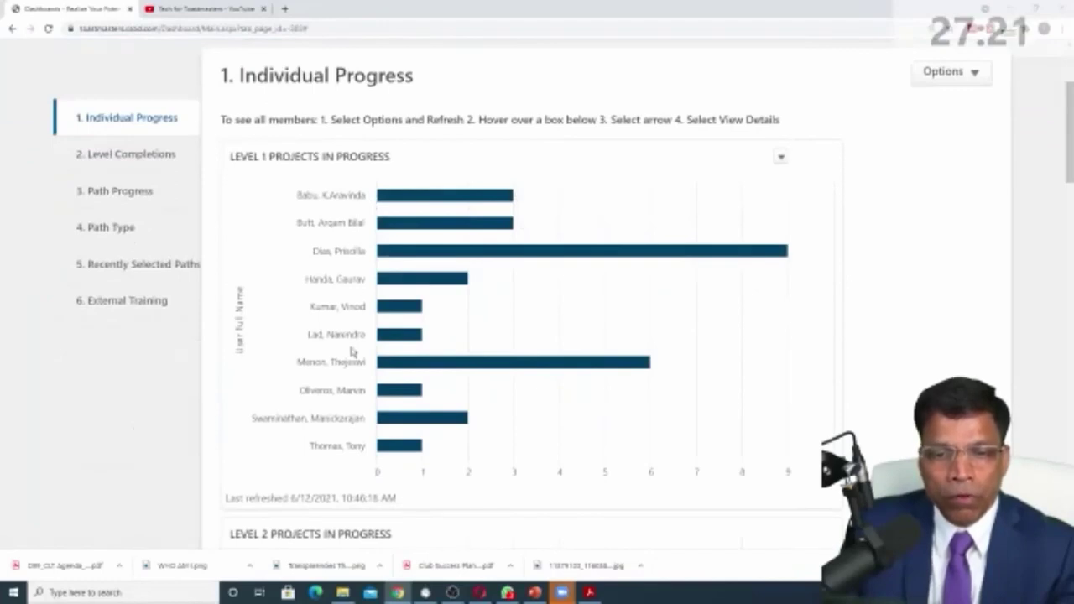
pyautogui.moveTo(408, 257)
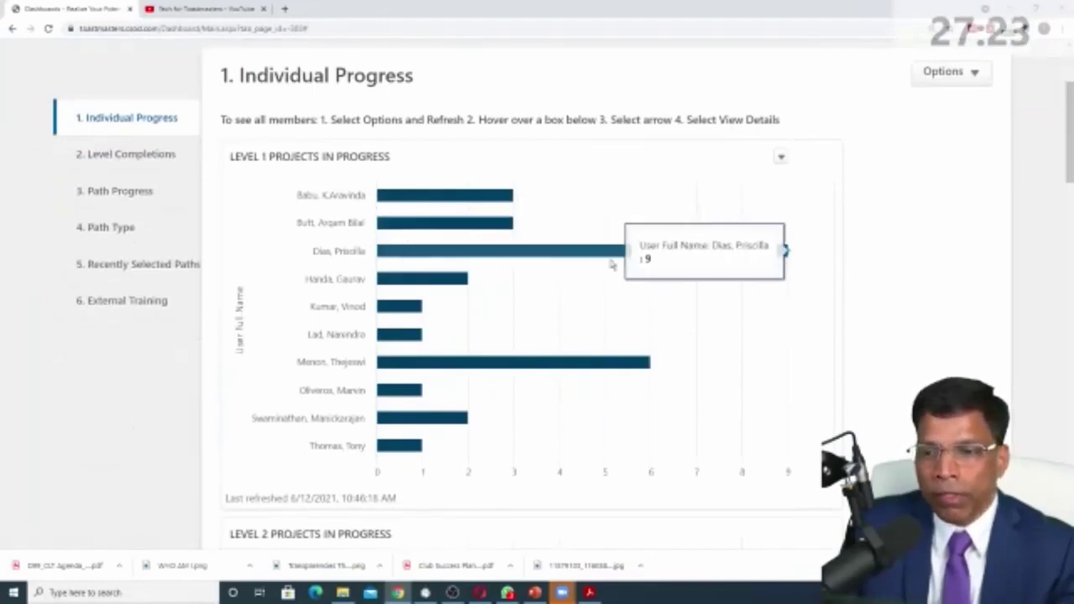
# Step: Review the 29-record detail report behind the Level 1 Projects In Progress chart, then close it
pyautogui.click(782, 159)
pyautogui.click(728, 188)
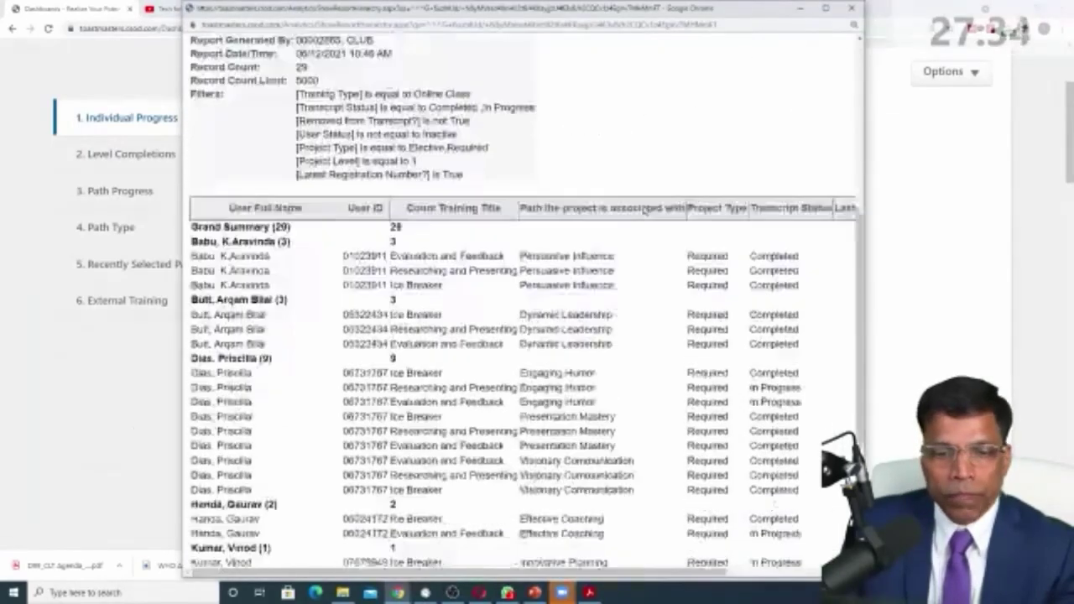
pyautogui.scroll(-1, 395, 137)
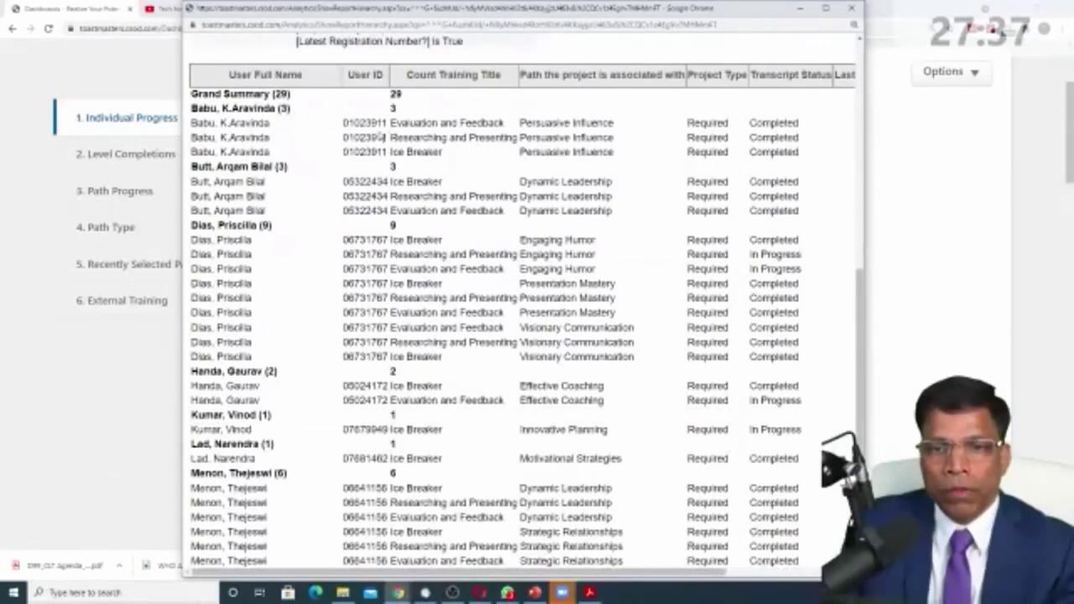
pyautogui.scroll(-1, 382, 137)
pyautogui.hotkey('ctrl', 'w')
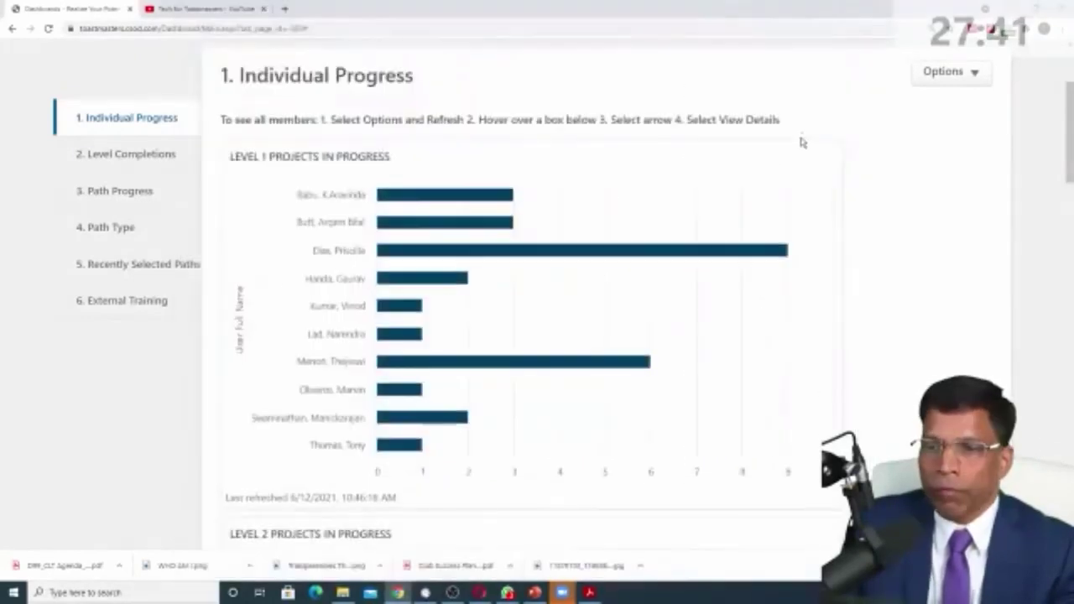
pyautogui.click(779, 156)
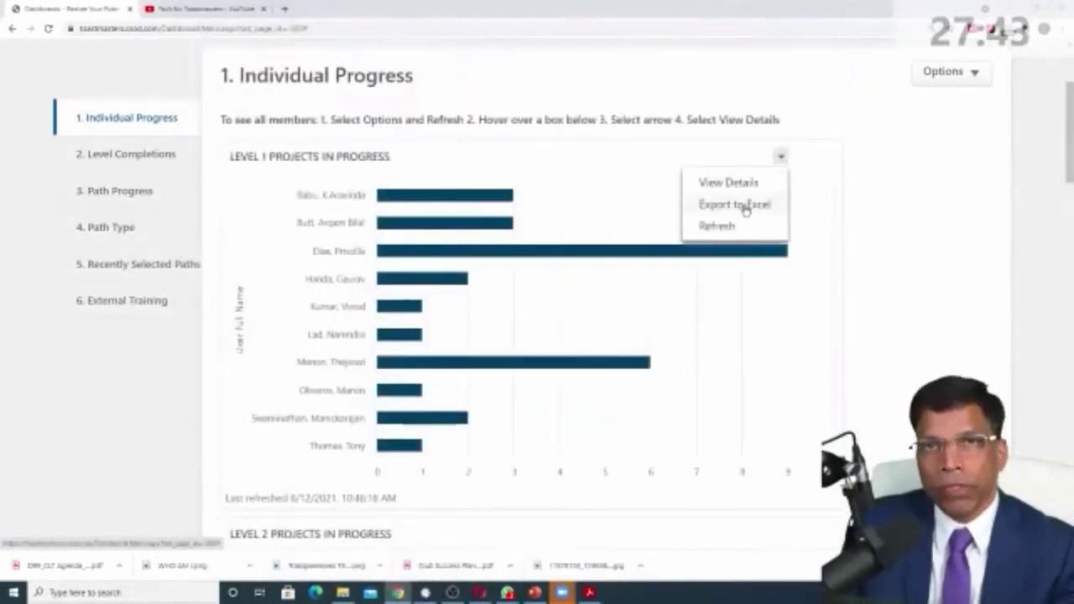